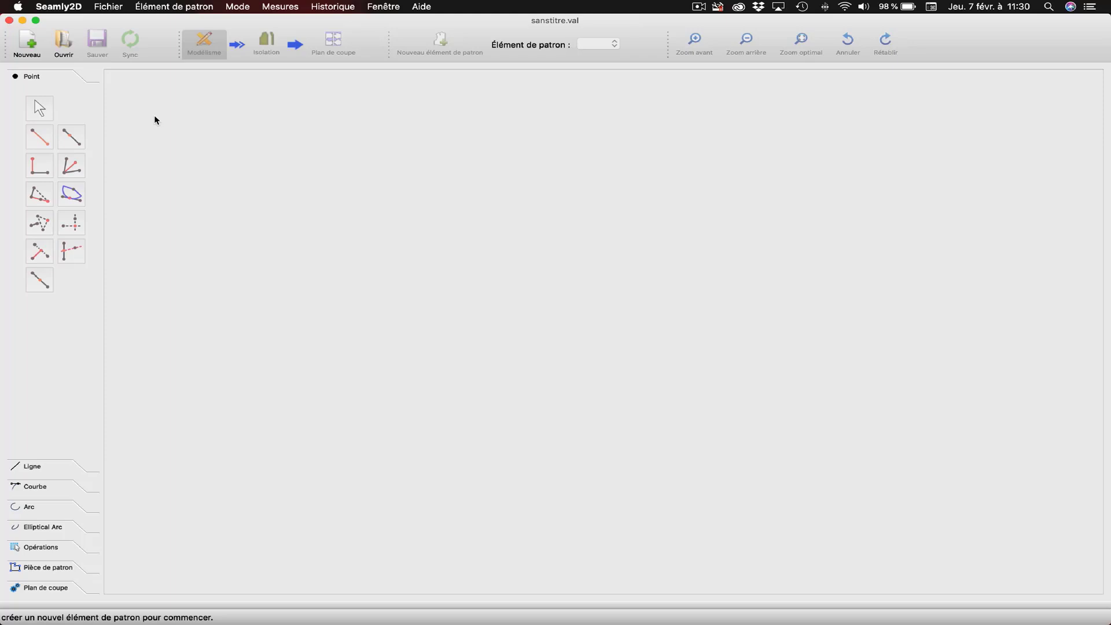
Create a new pattern in centimetres with the pattern piece named "jupe de base T38".
click(26, 44)
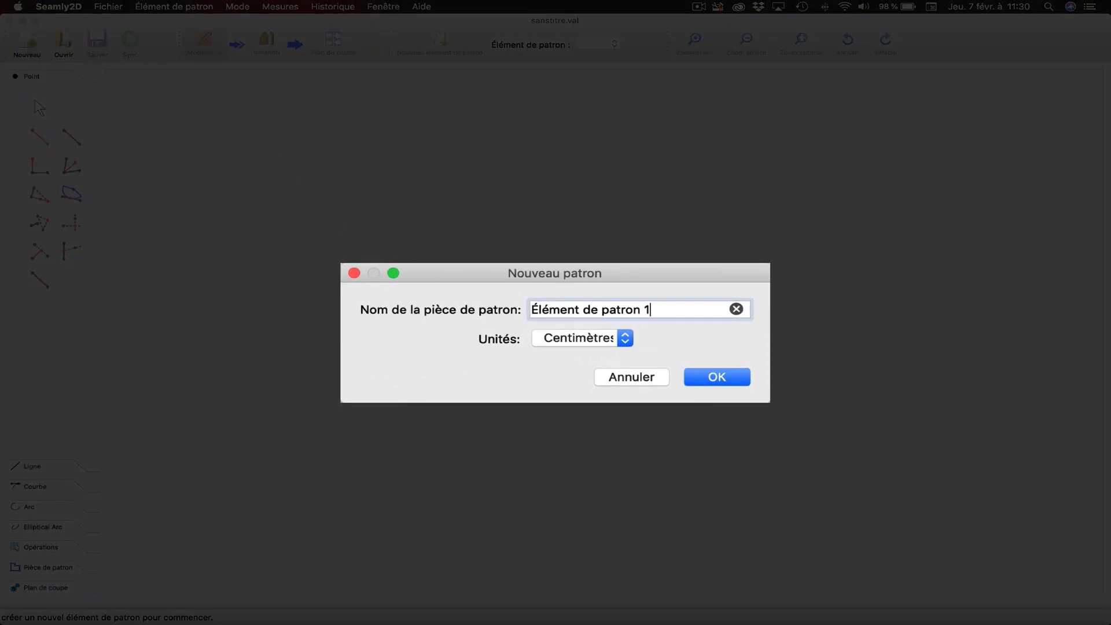
key(BackSpace)
key(BackSpace)
key(BackSpace)
key(BackSpace)
key(BackSpace)
key(BackSpace)
key(BackSpace)
key(BackSpace)
key(BackSpace)
key(BackSpace)
key(BackSpace)
key(BackSpace)
key(BackSpace)
key(BackSpace)
key(BackSpace)
key(BackSpace)
key(BackSpace)
key(BackSpace)
key(BackSpace)
text(ju)
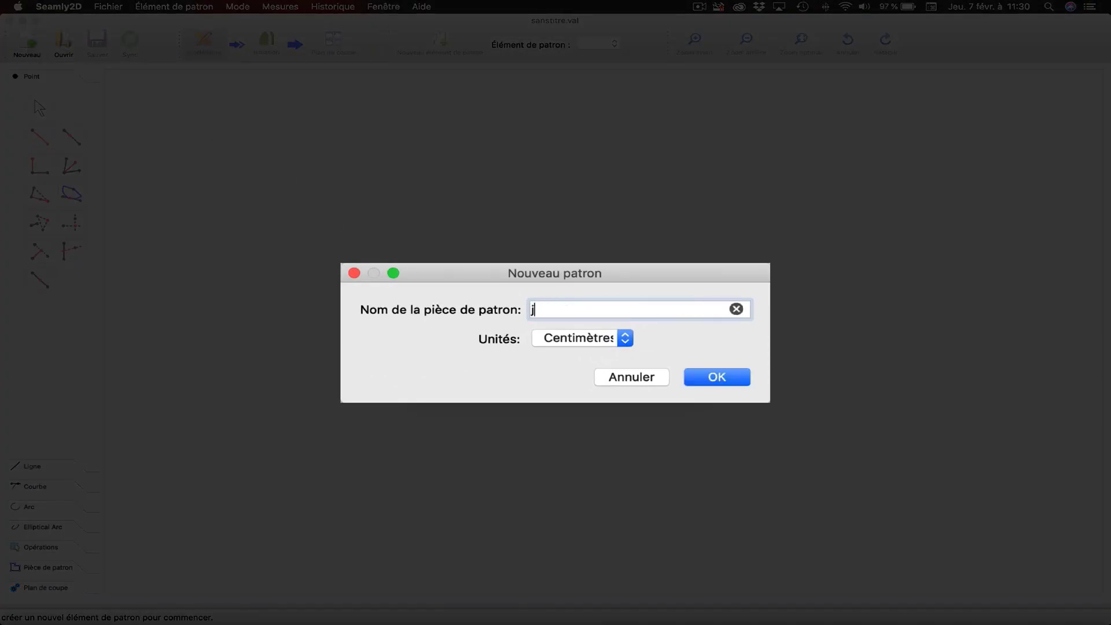
text(pe de base T38)
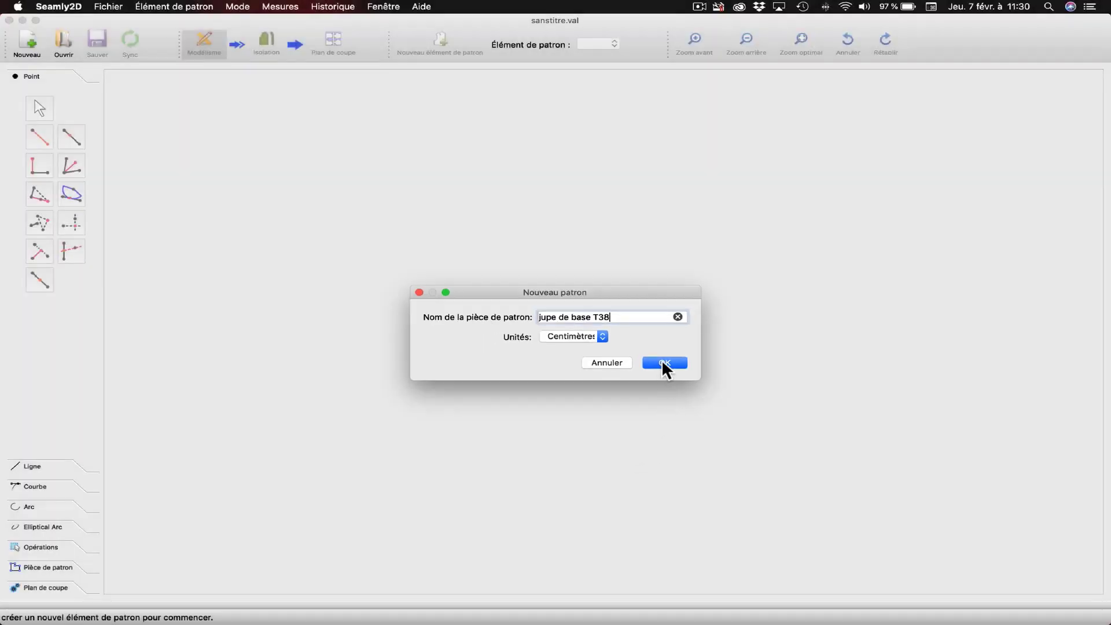
click(664, 362)
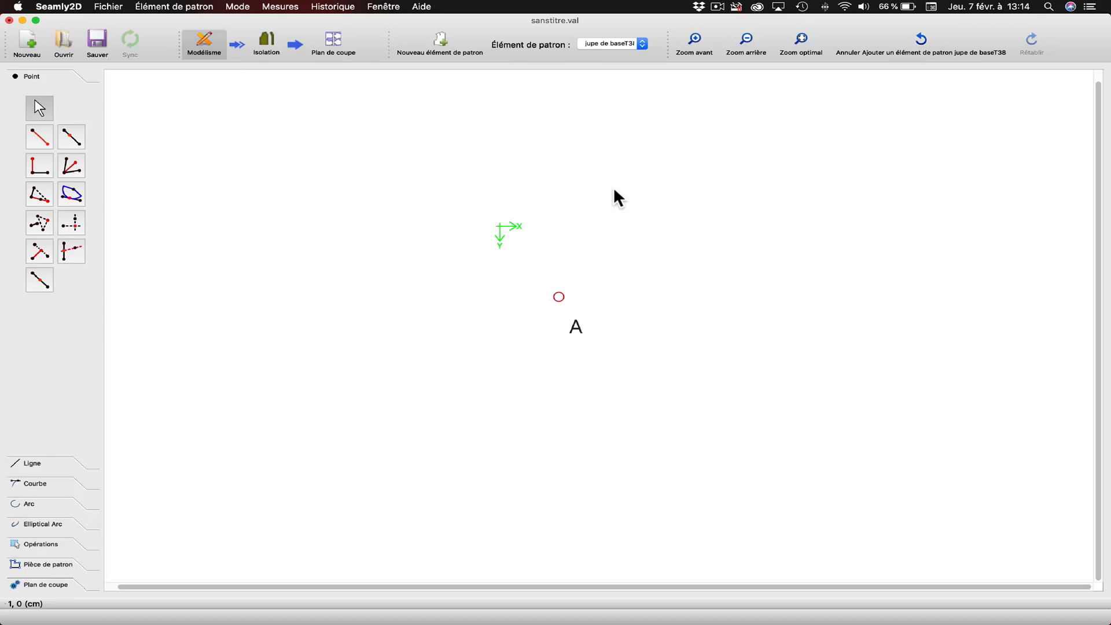
Load the multisize measurement file "mesures Esmod Paris.vst" into the pattern.
click(279, 7)
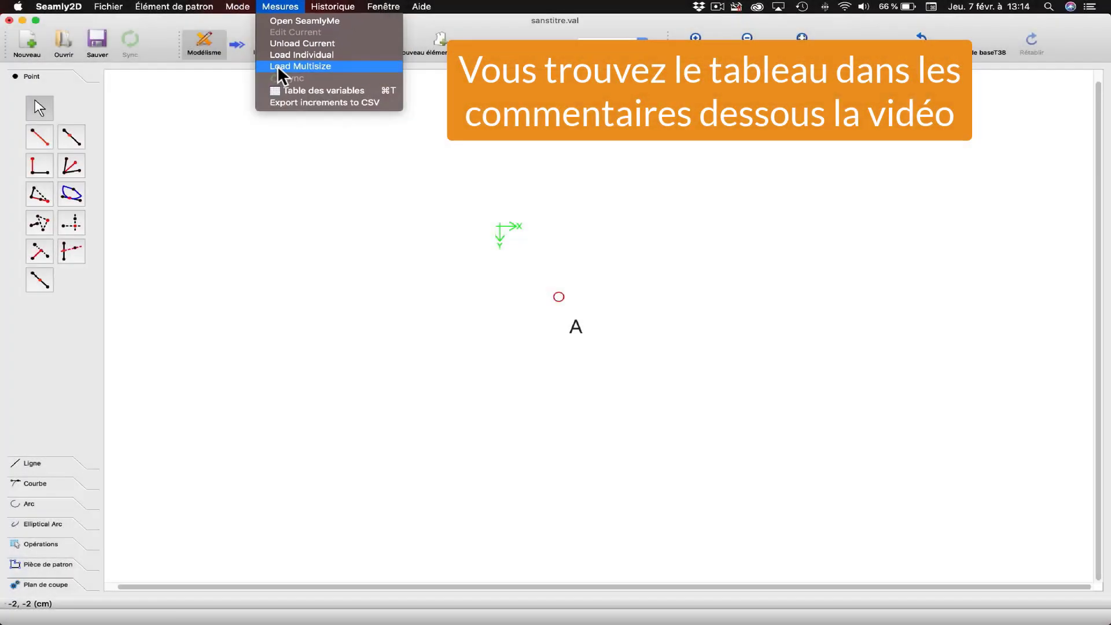
click(276, 66)
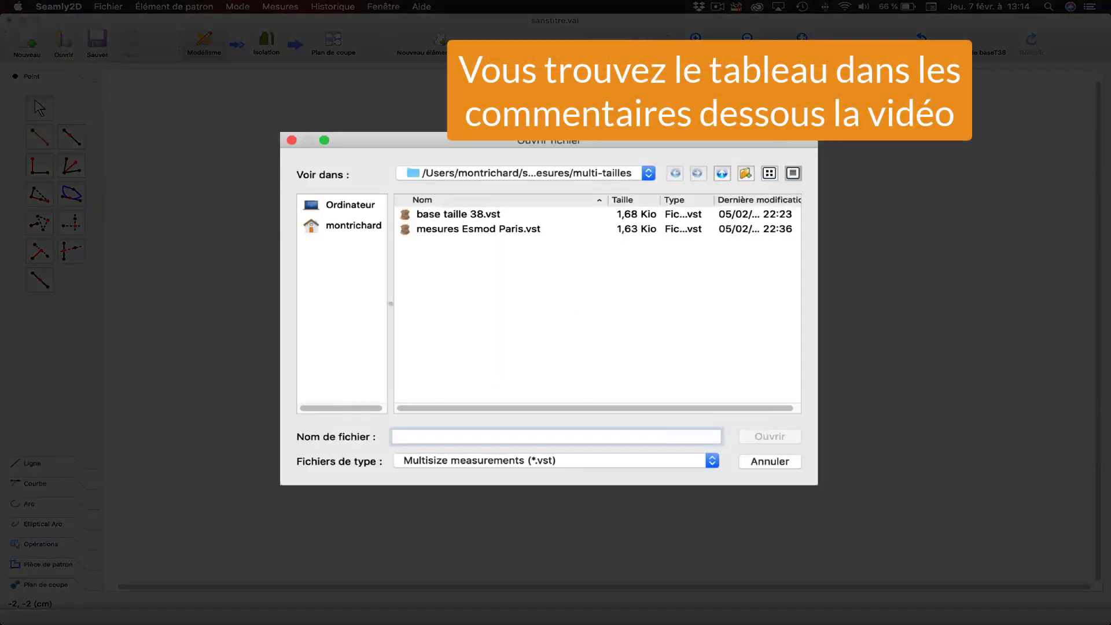
click(475, 228)
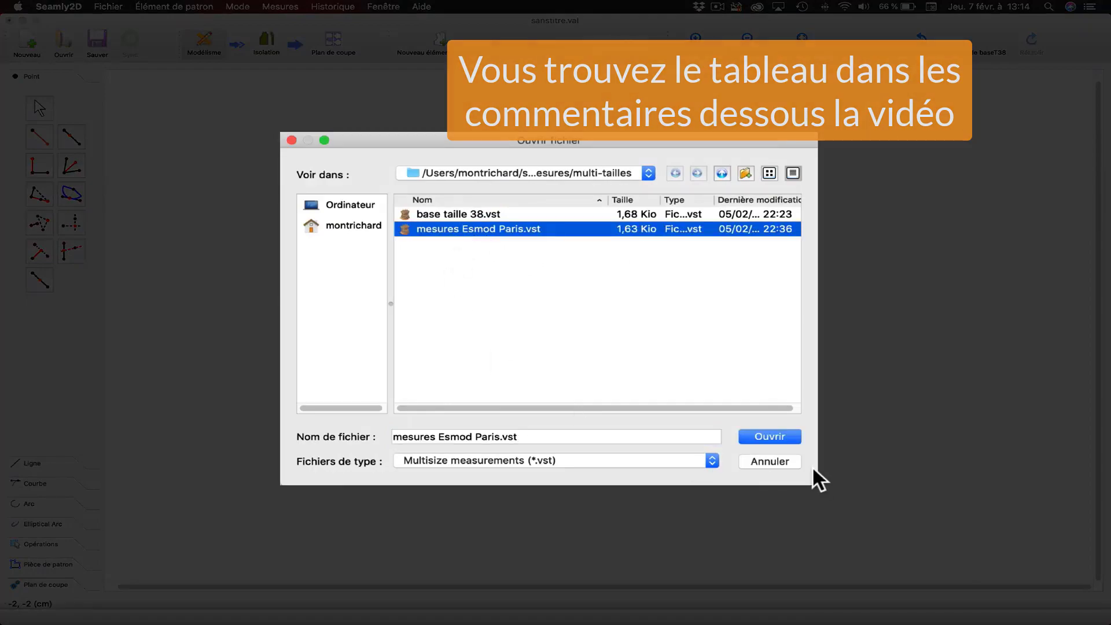
click(788, 436)
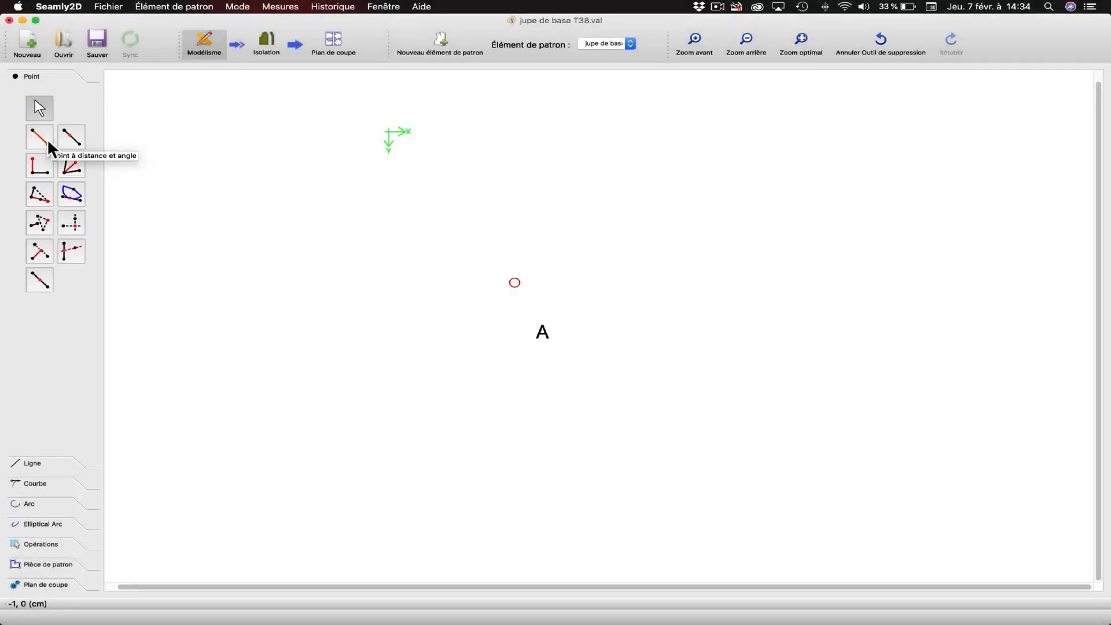
Start a point at distance and angle from point A and set its length to 60 cm.
click(43, 141)
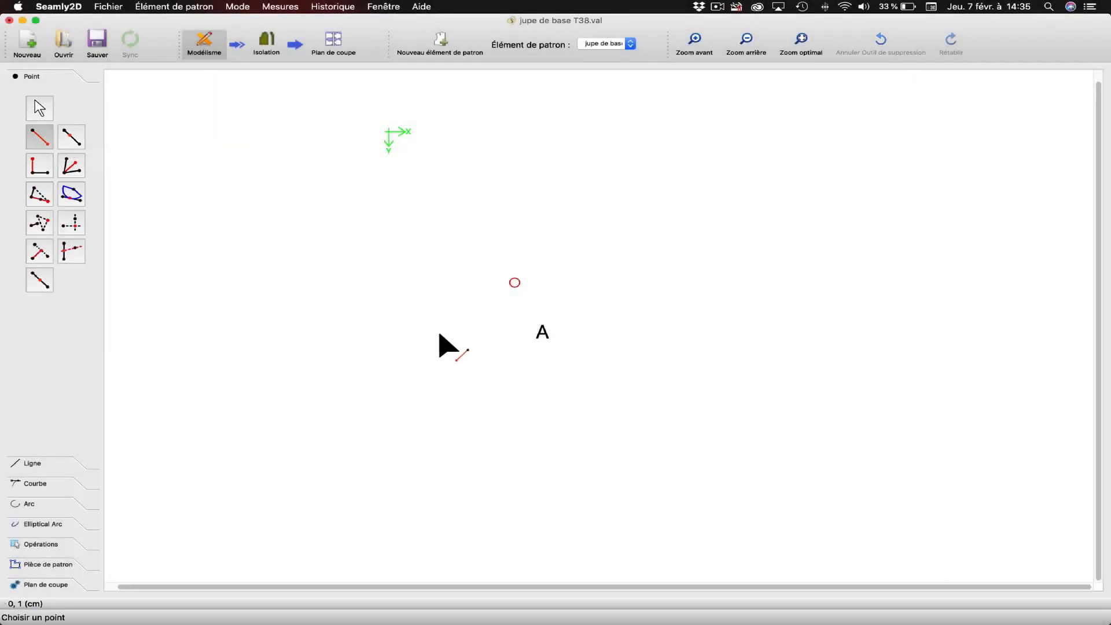
click(516, 285)
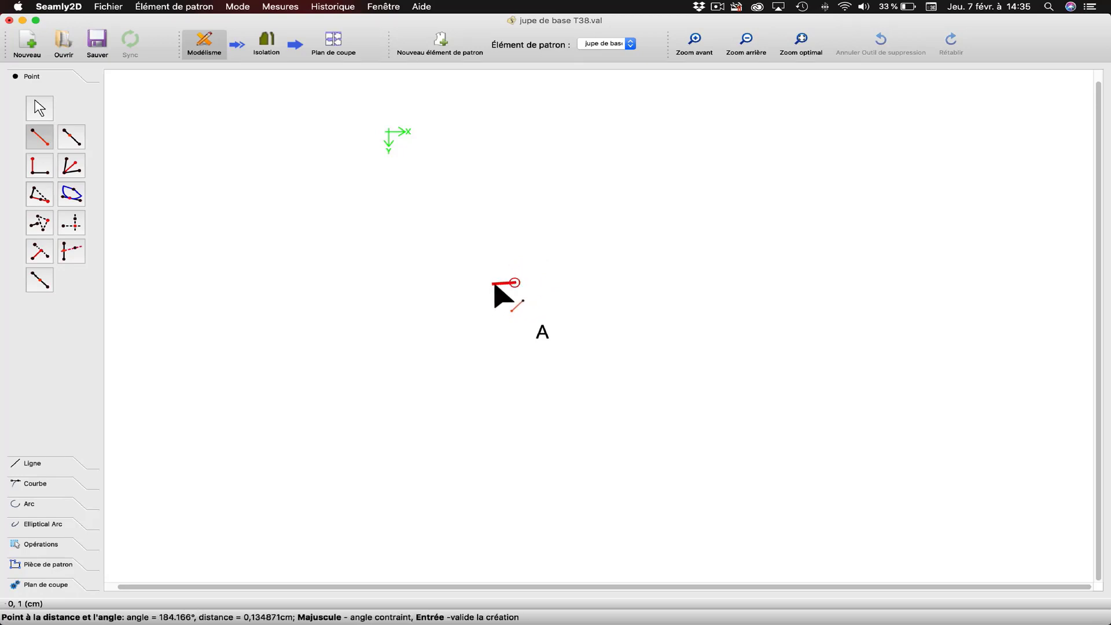
key(Return)
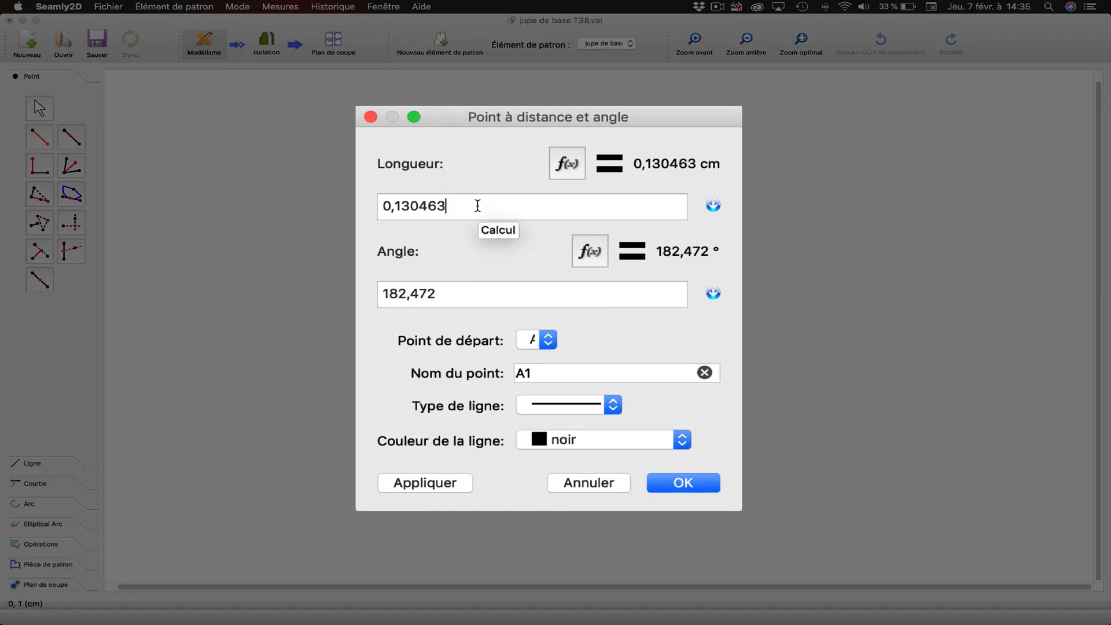
drag(490, 208, 372, 207)
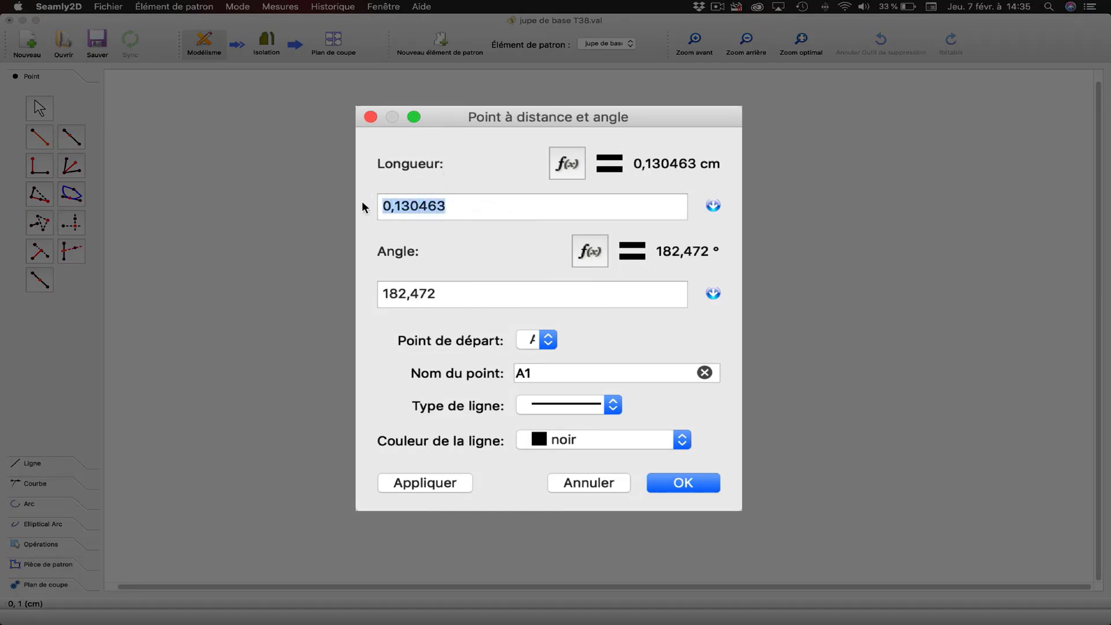
text(60)
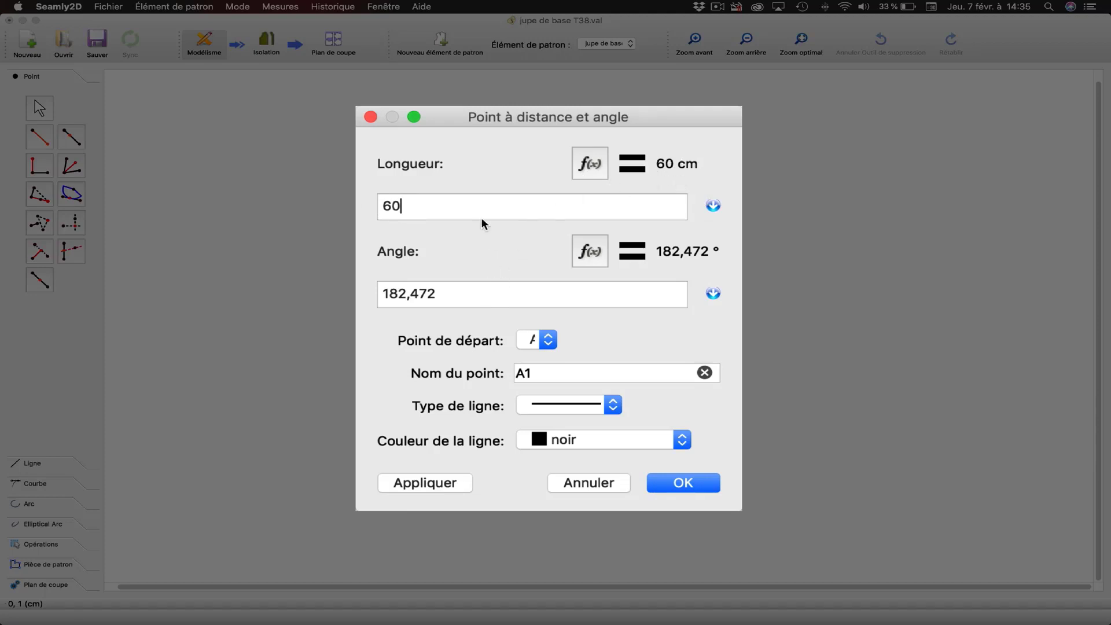
drag(491, 113, 670, 85)
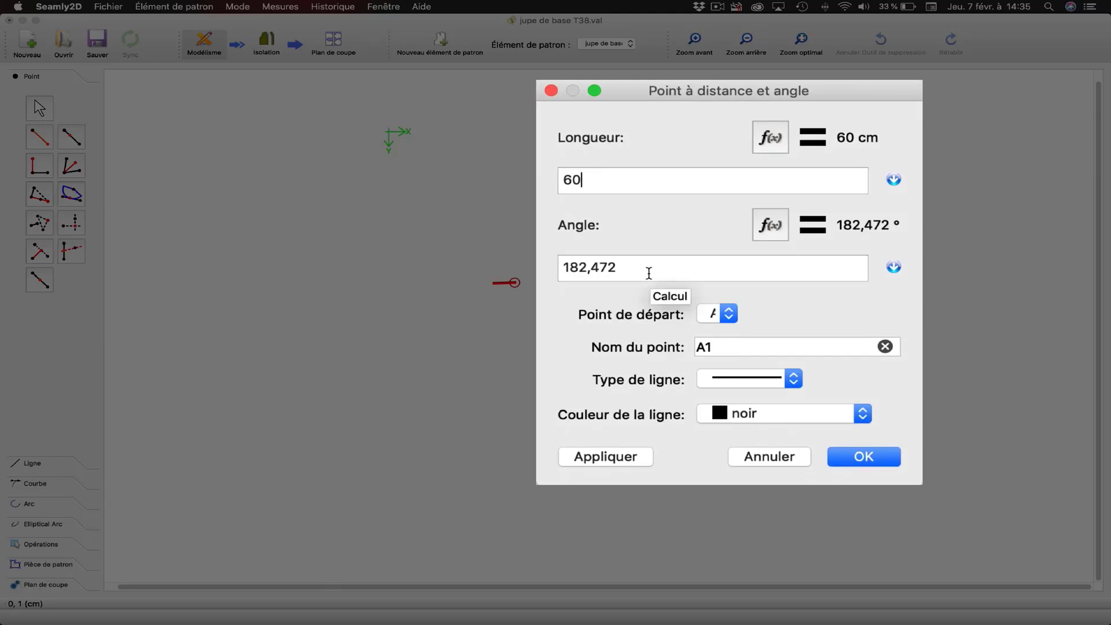
Set the angle of point A1 to 180° and create the horizontal line from A.
drag(617, 267, 545, 266)
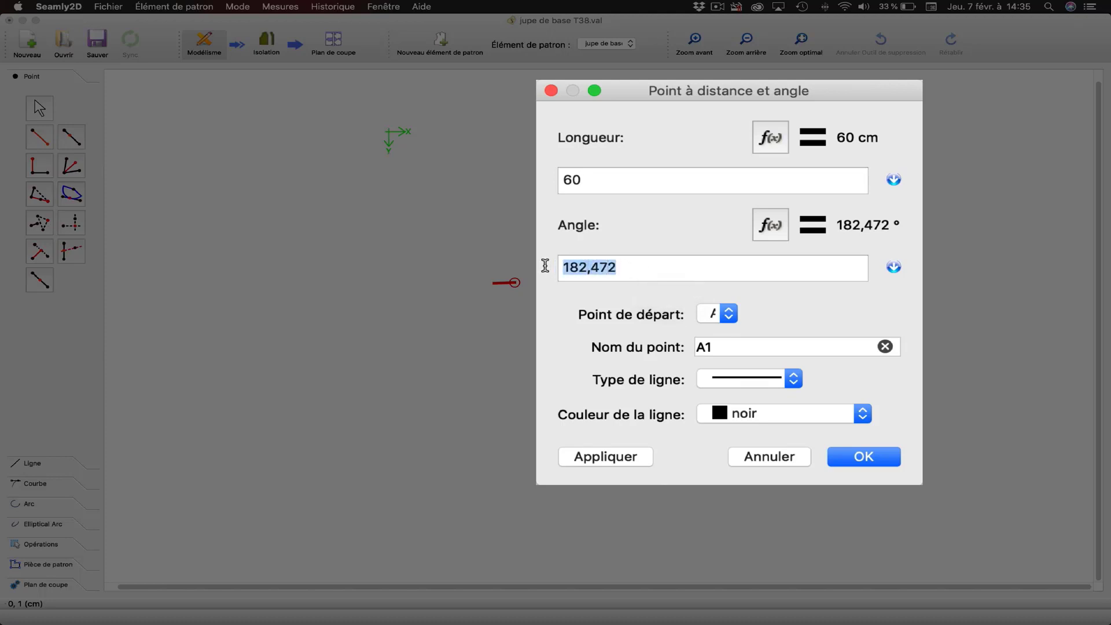
text(18)
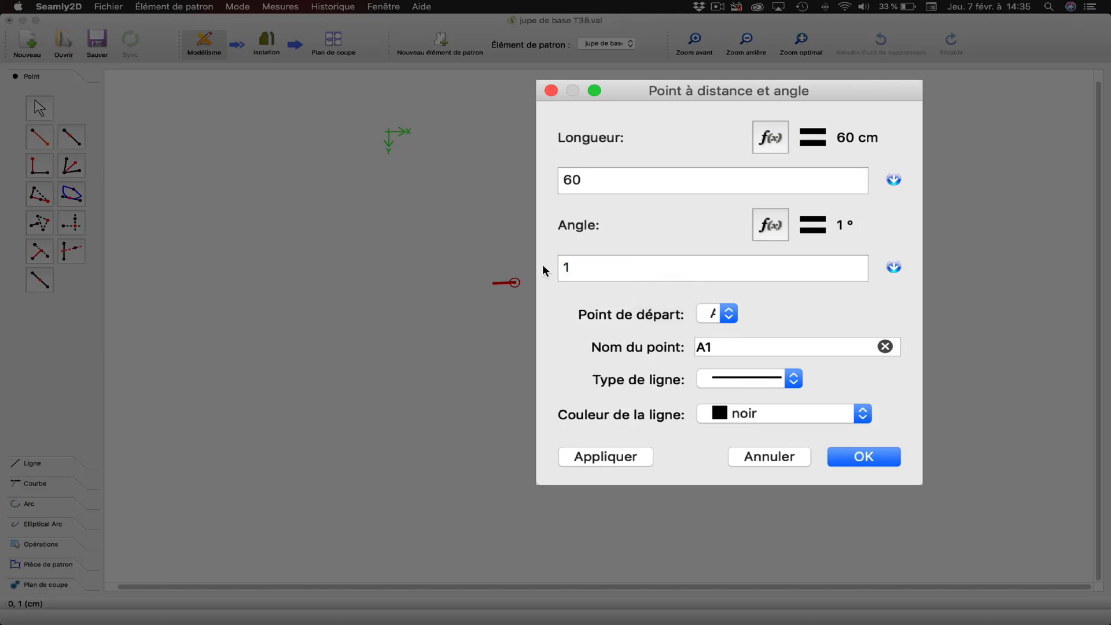
text(0)
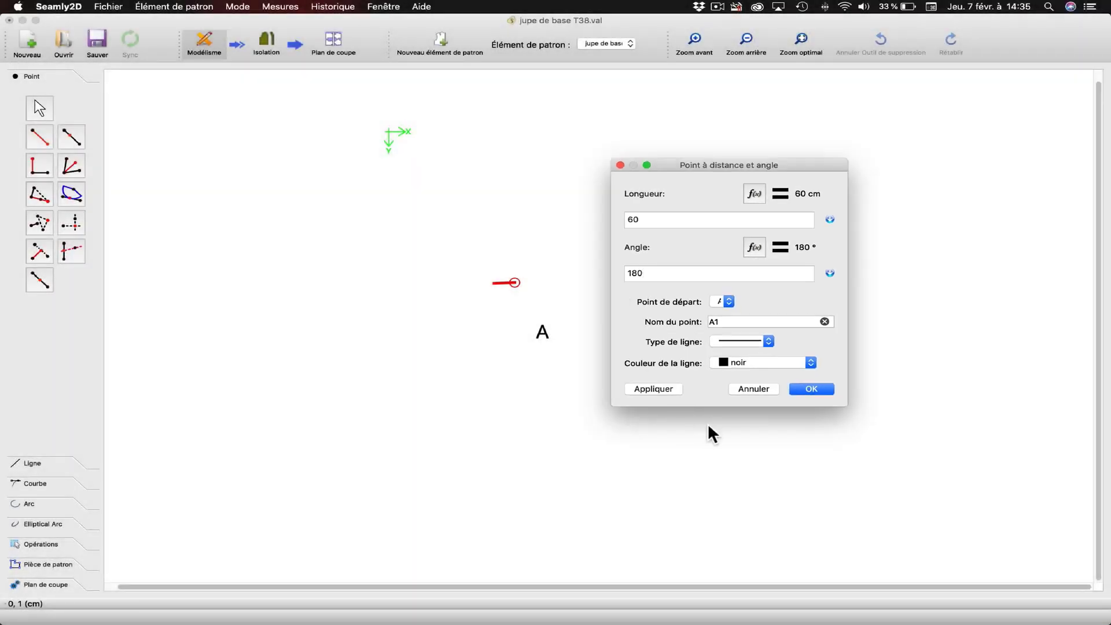
click(654, 389)
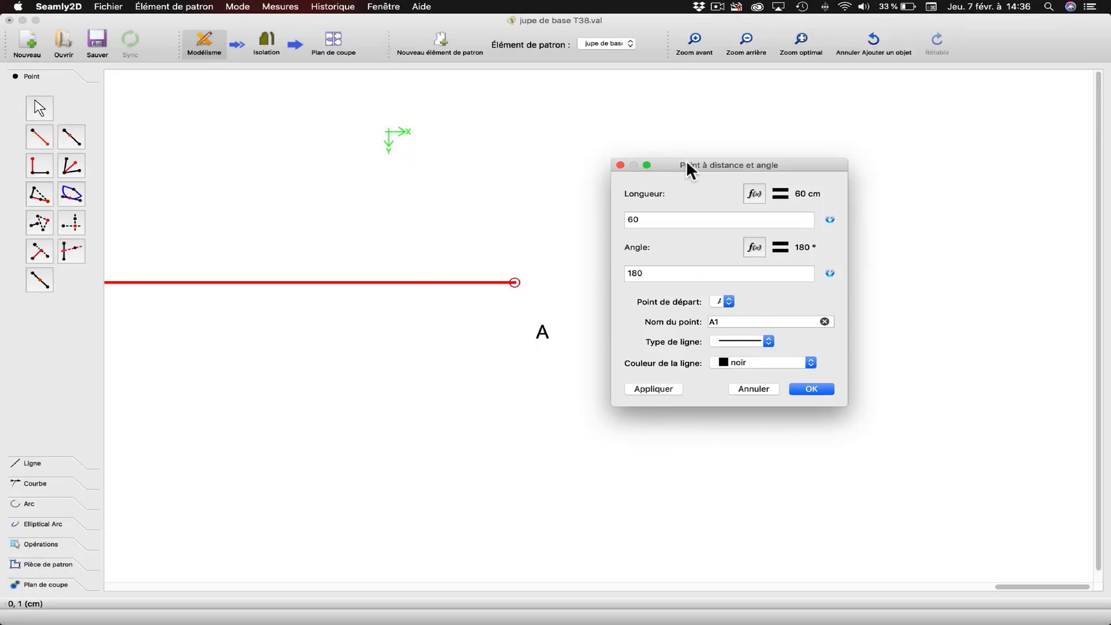
drag(685, 162, 733, 134)
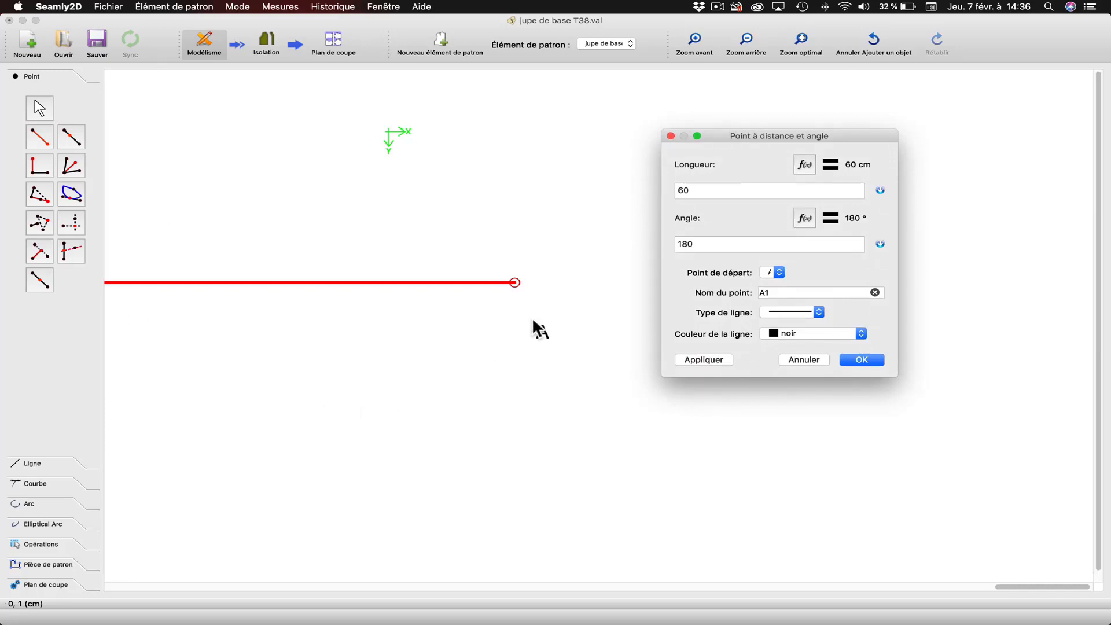
click(862, 360)
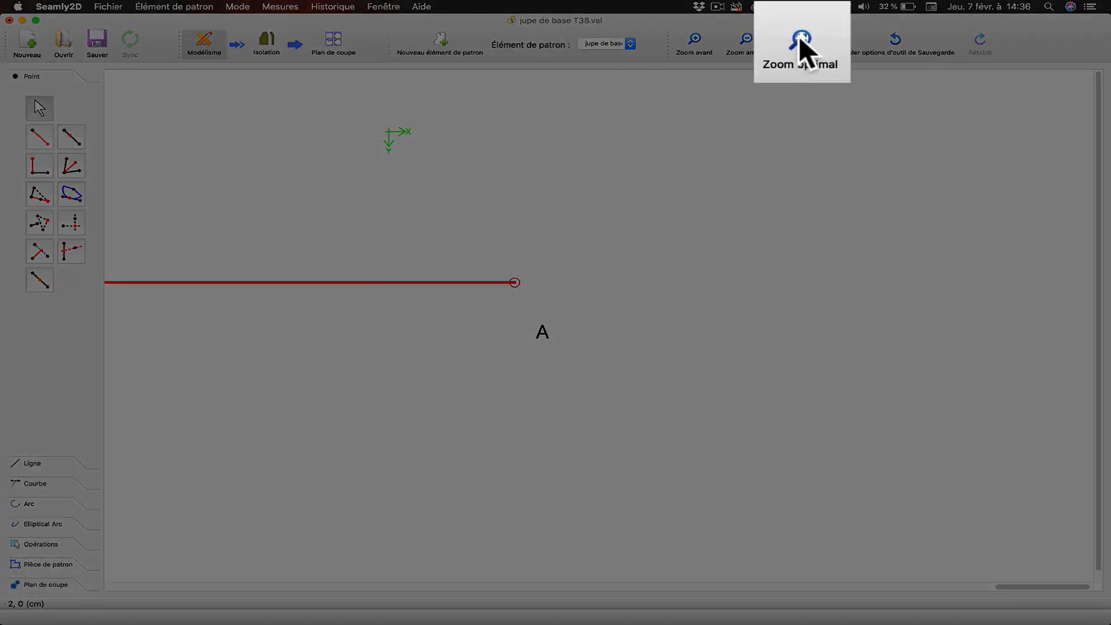
Place a point at distance and angle starting from A1, about 29.6 cm upward at about 87°.
click(801, 38)
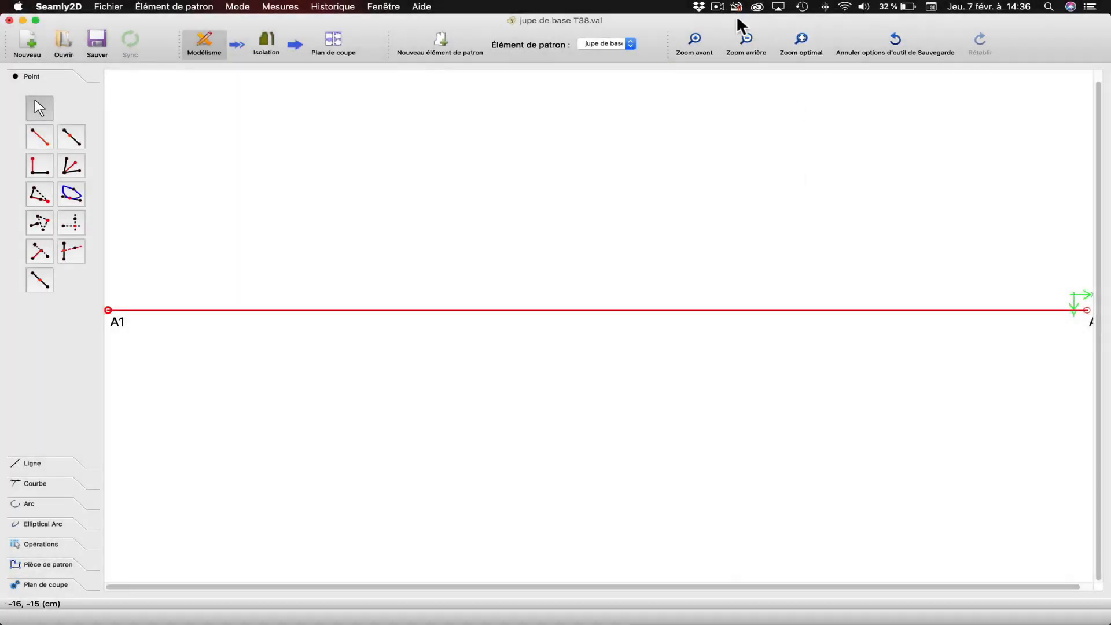
click(747, 39)
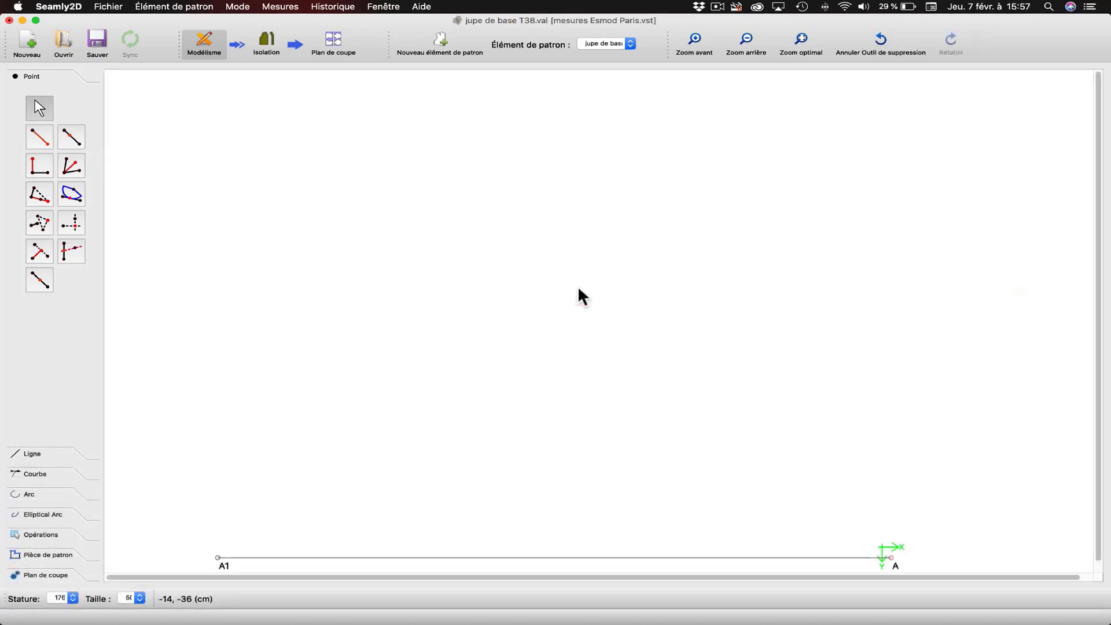
click(226, 564)
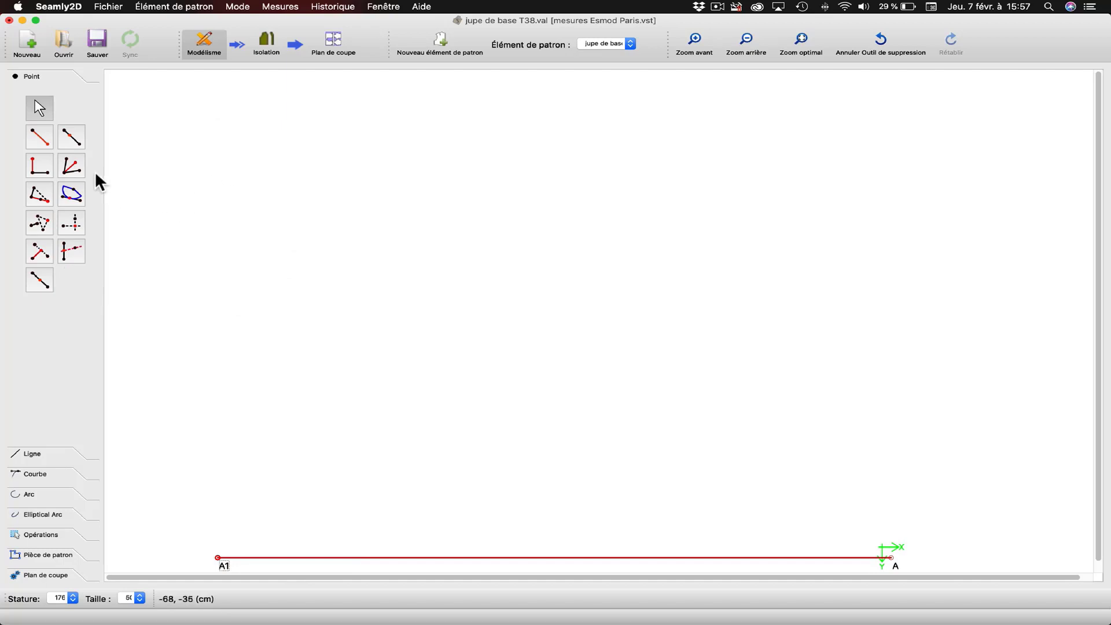
click(40, 137)
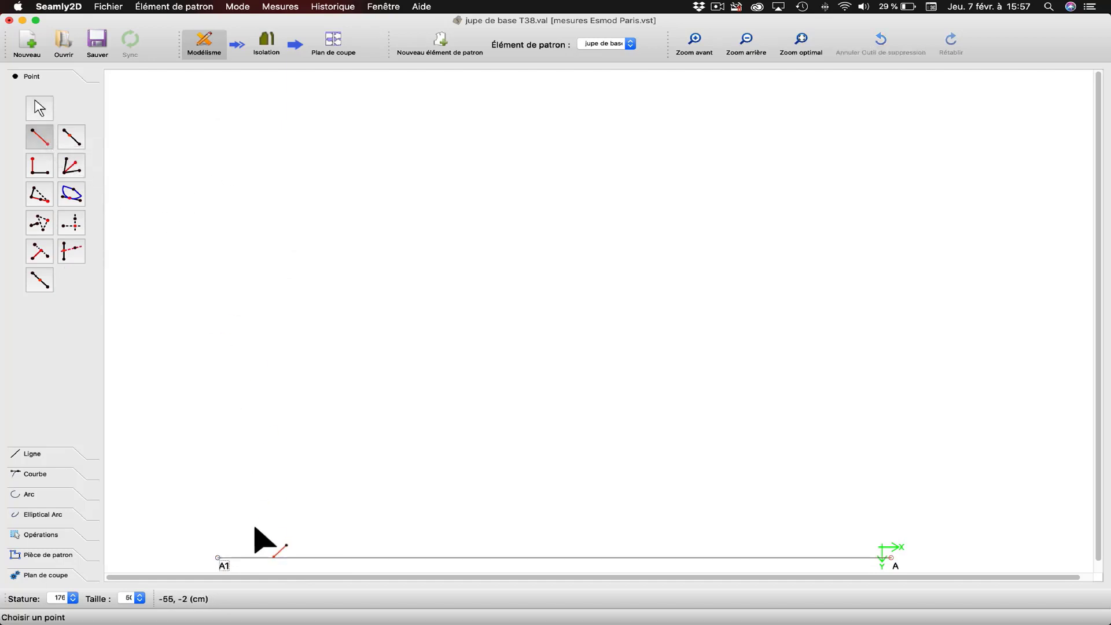
click(218, 557)
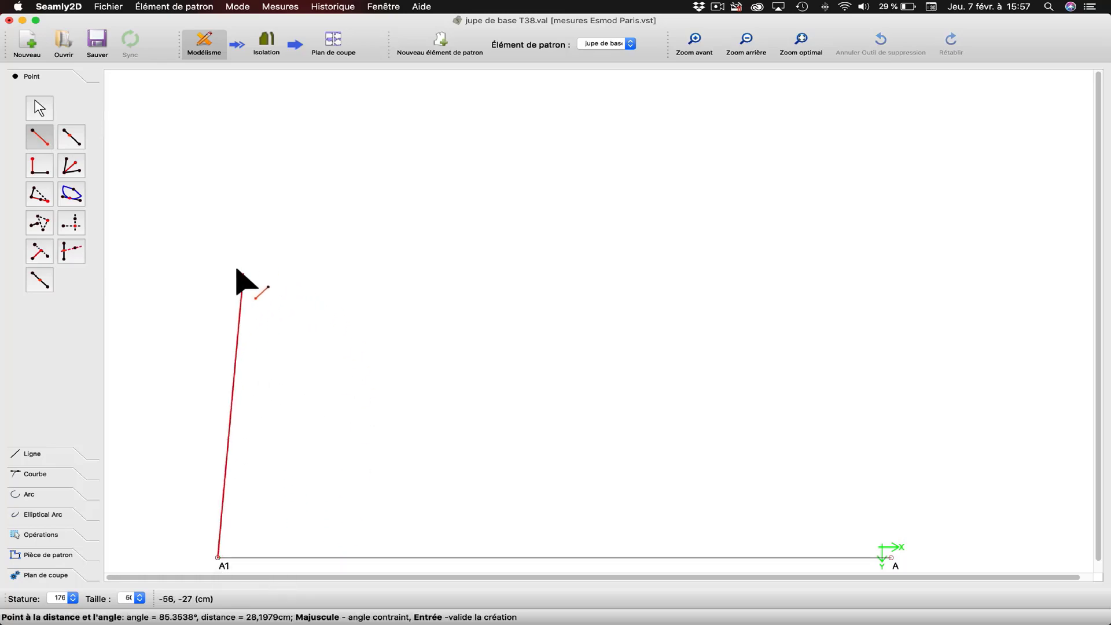
click(234, 259)
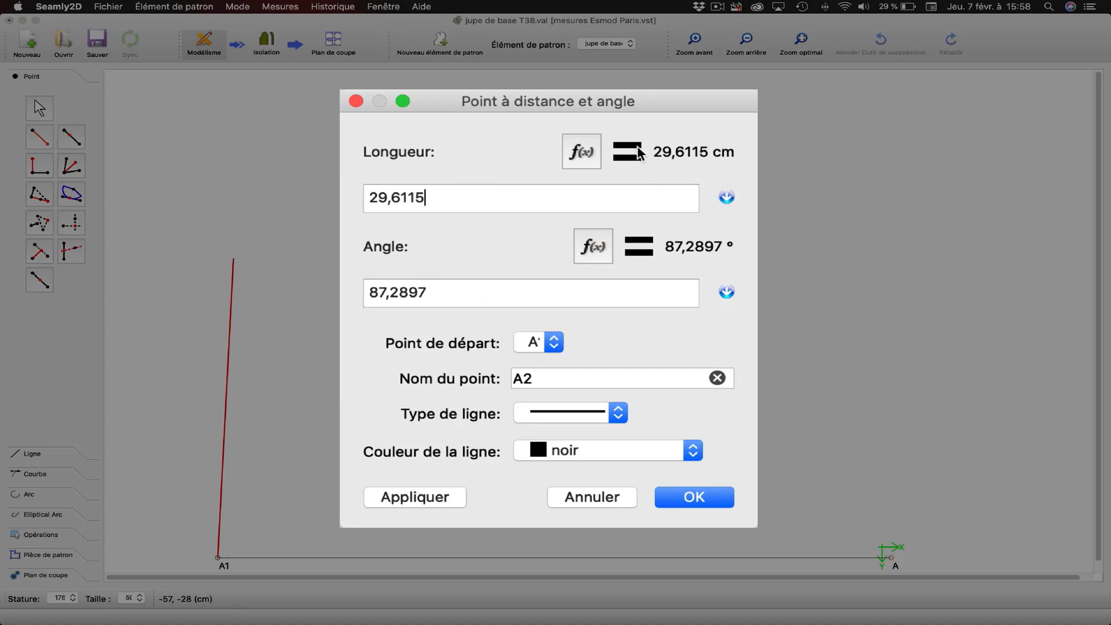
click(583, 148)
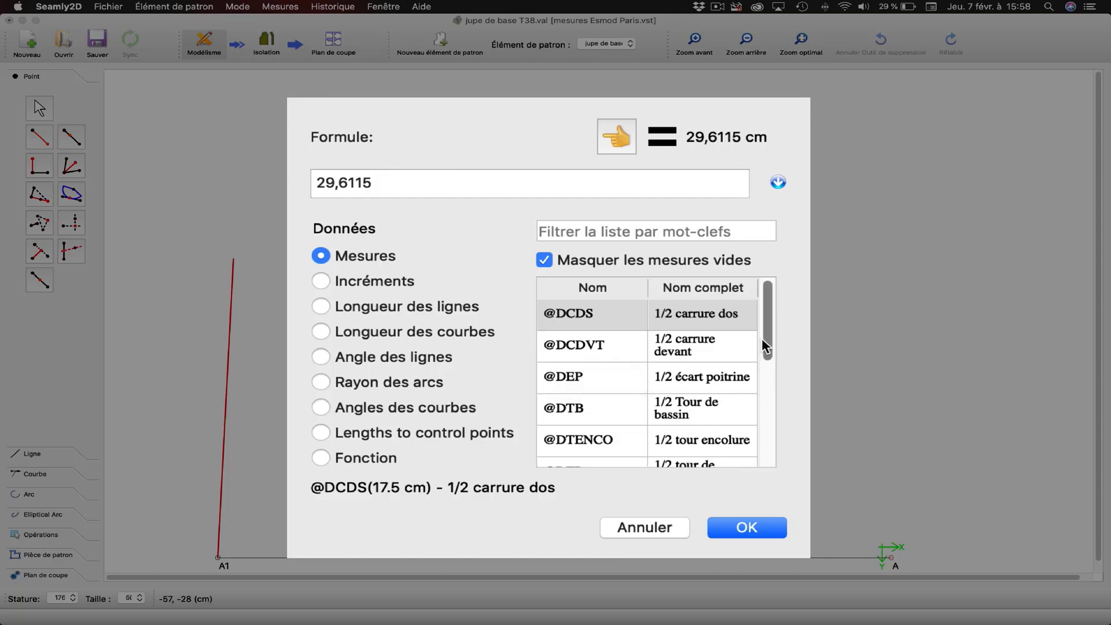
drag(761, 337, 767, 364)
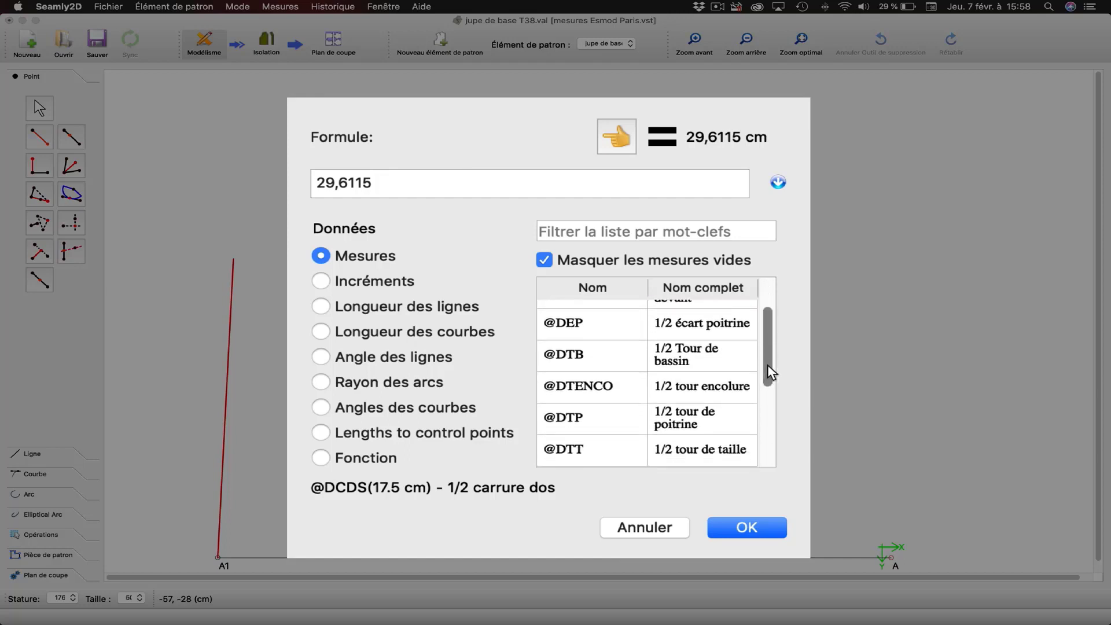
click(699, 359)
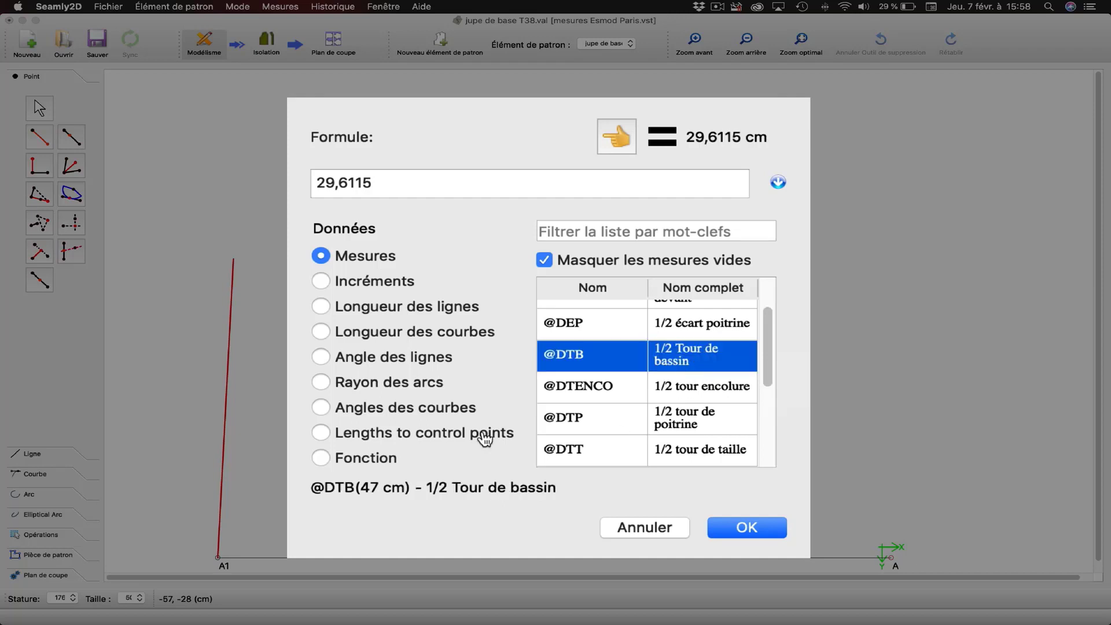
drag(406, 181, 295, 202)
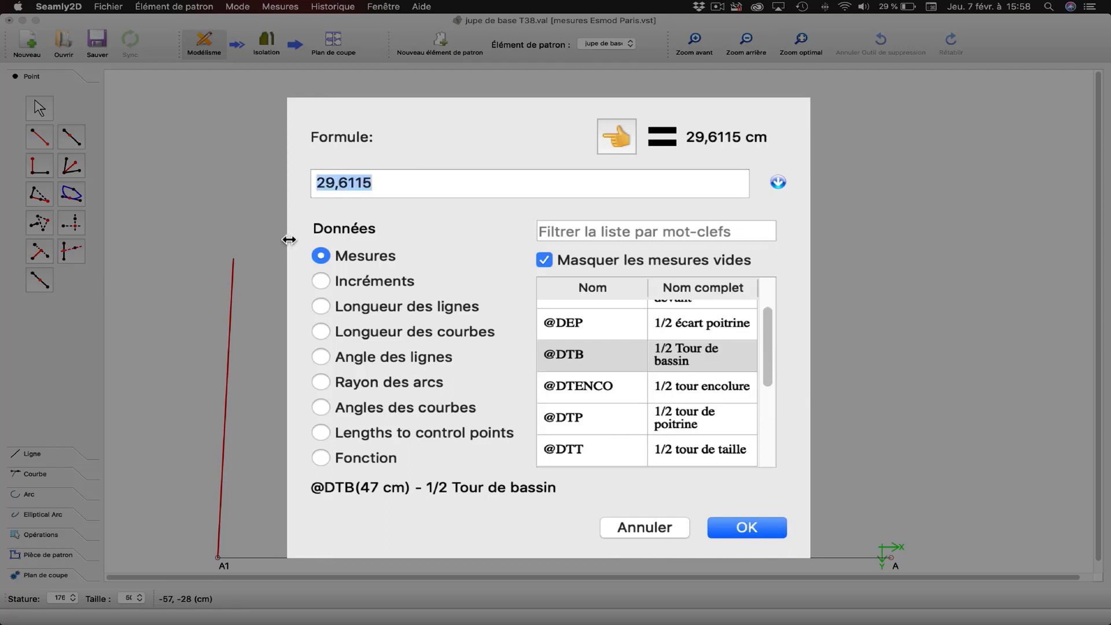
key(BackSpace)
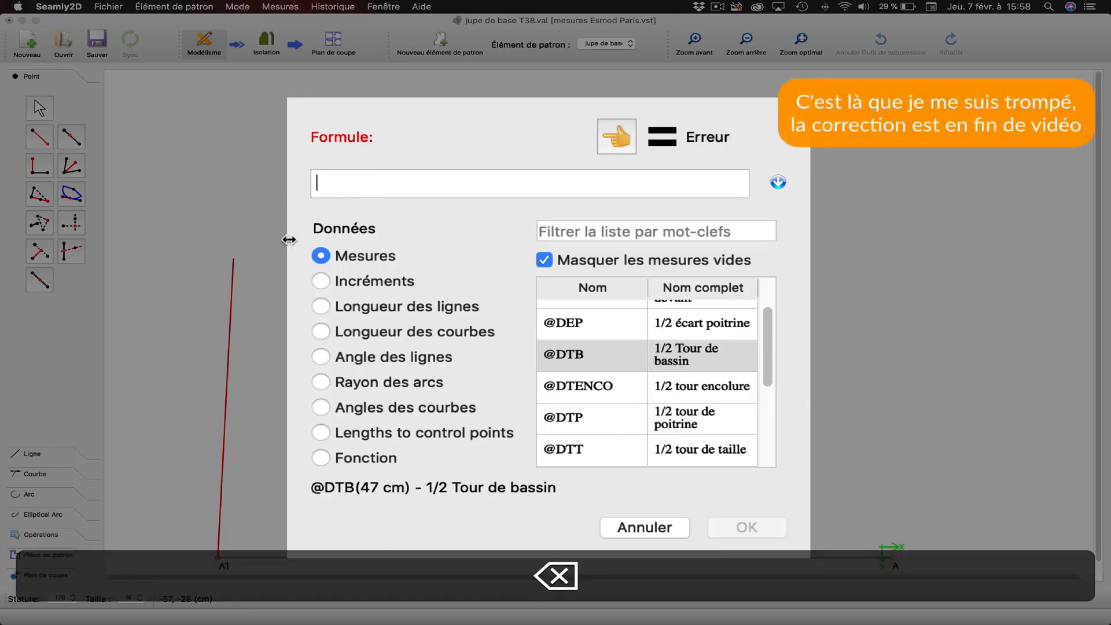
double_click(710, 360)
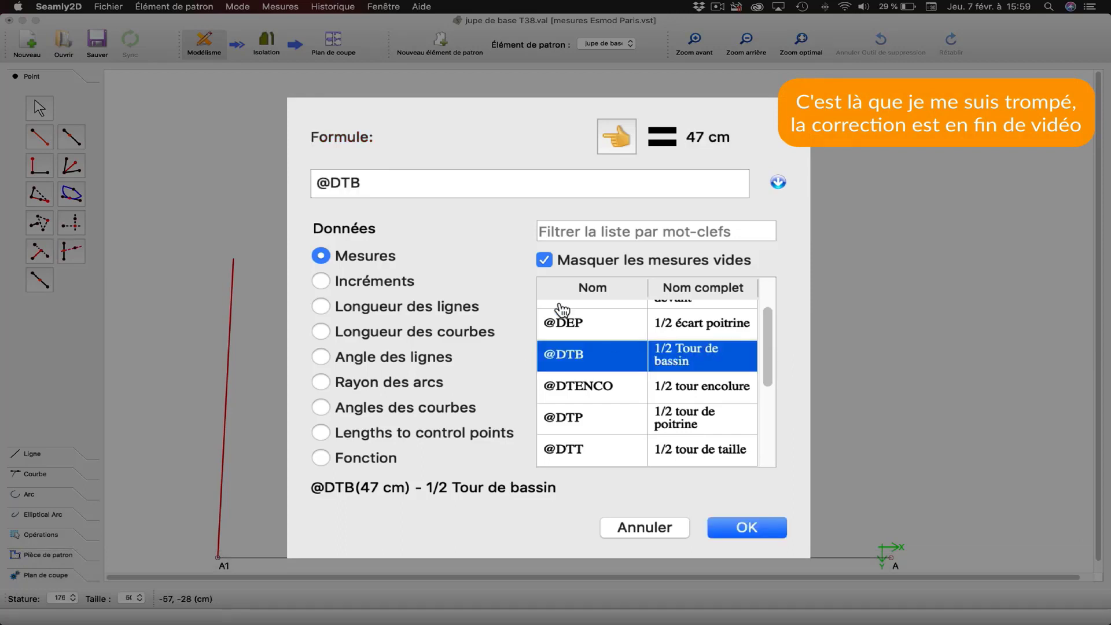
click(382, 180)
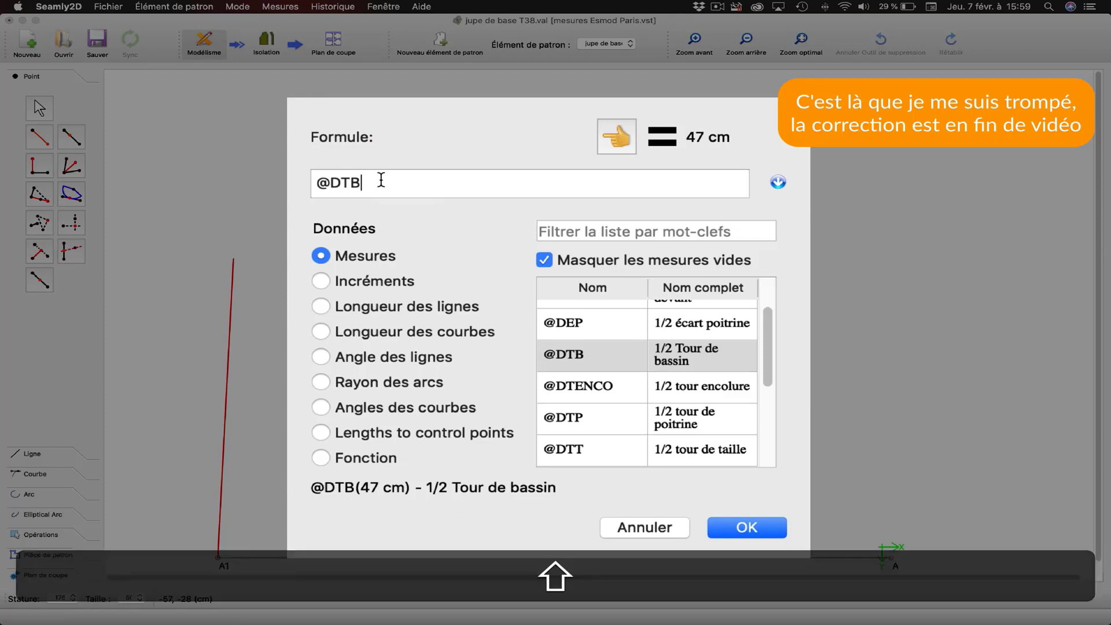
text(+)
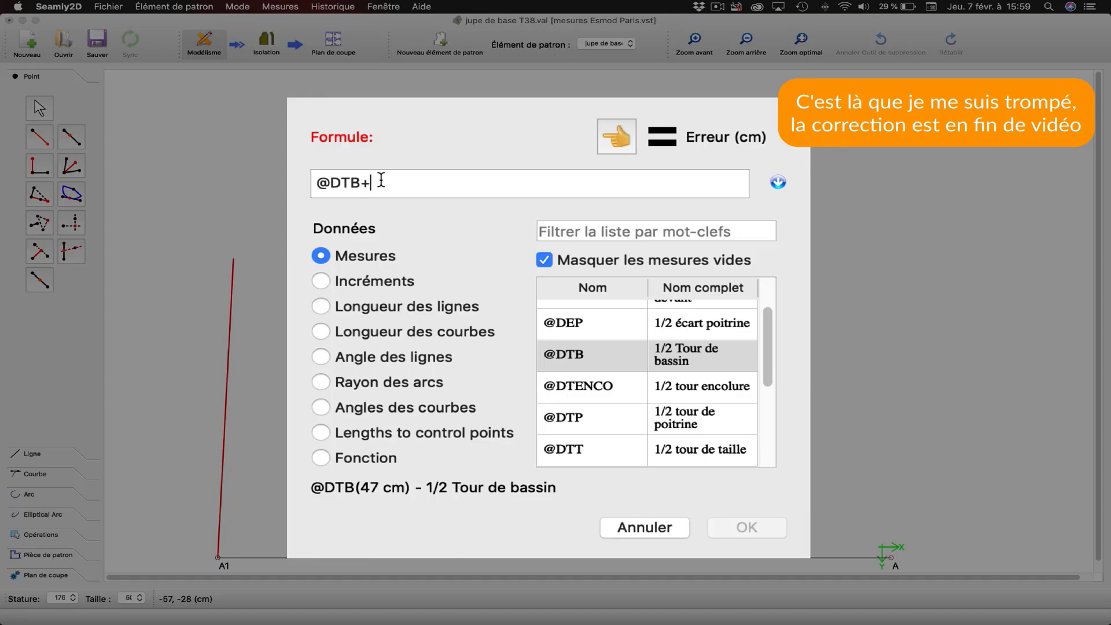
text(0)
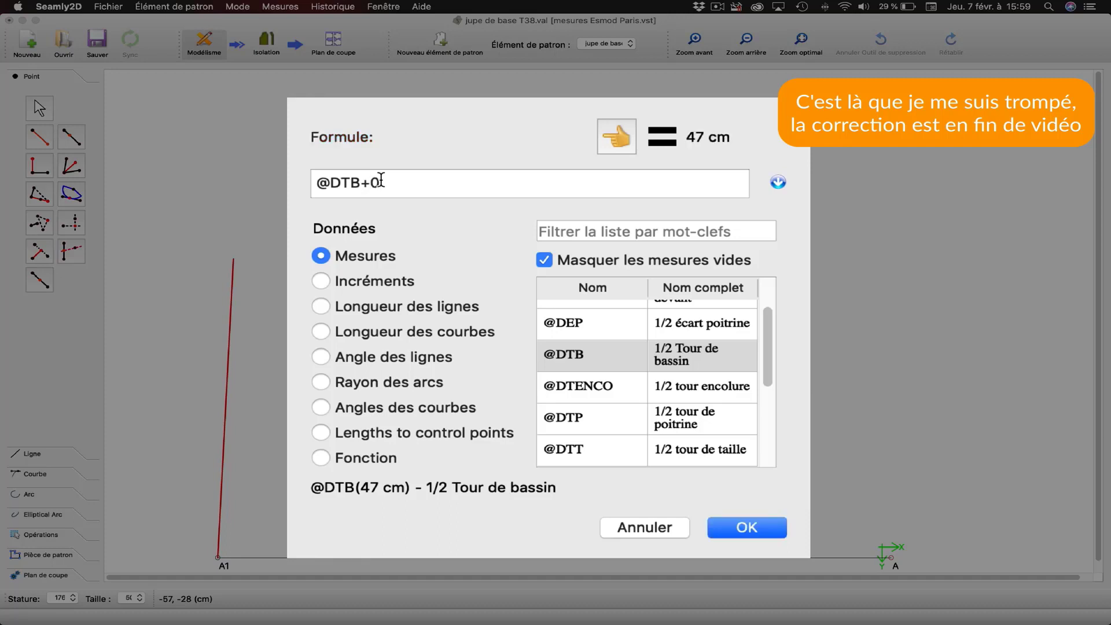
text(.)
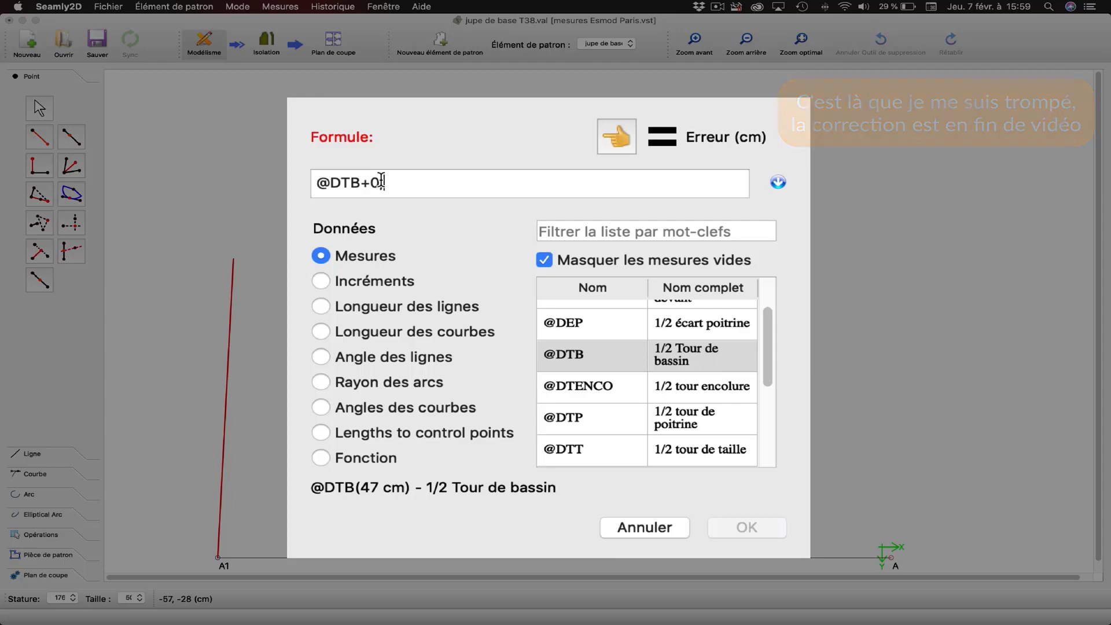
text(75)
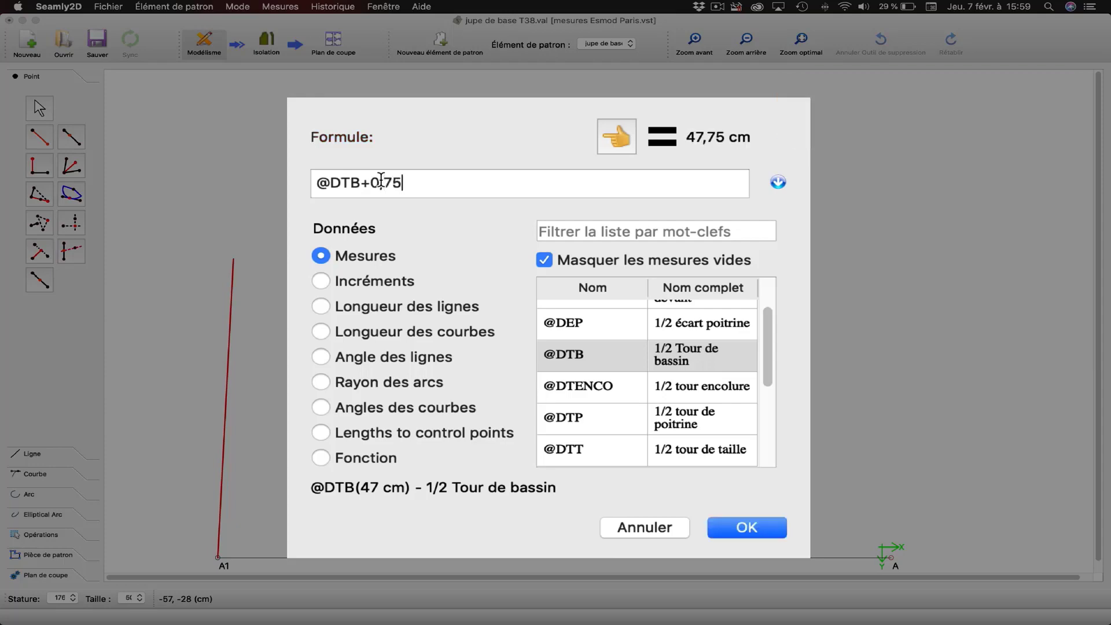
click(753, 530)
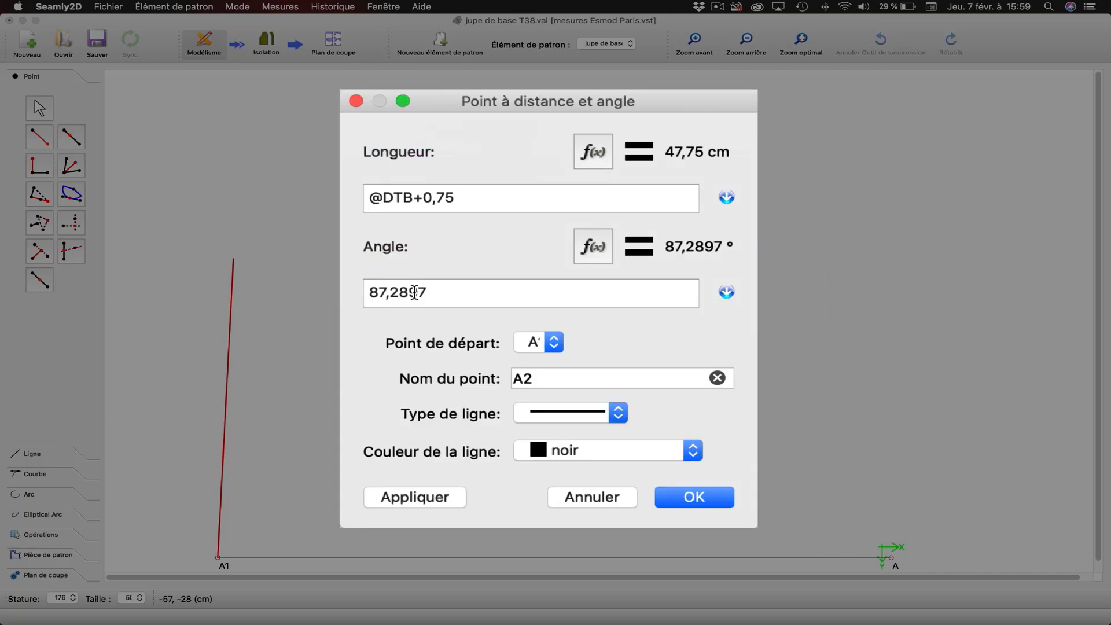
Set the angle of point A2 to 90° and create the vertical line from A1.
drag(448, 290, 367, 290)
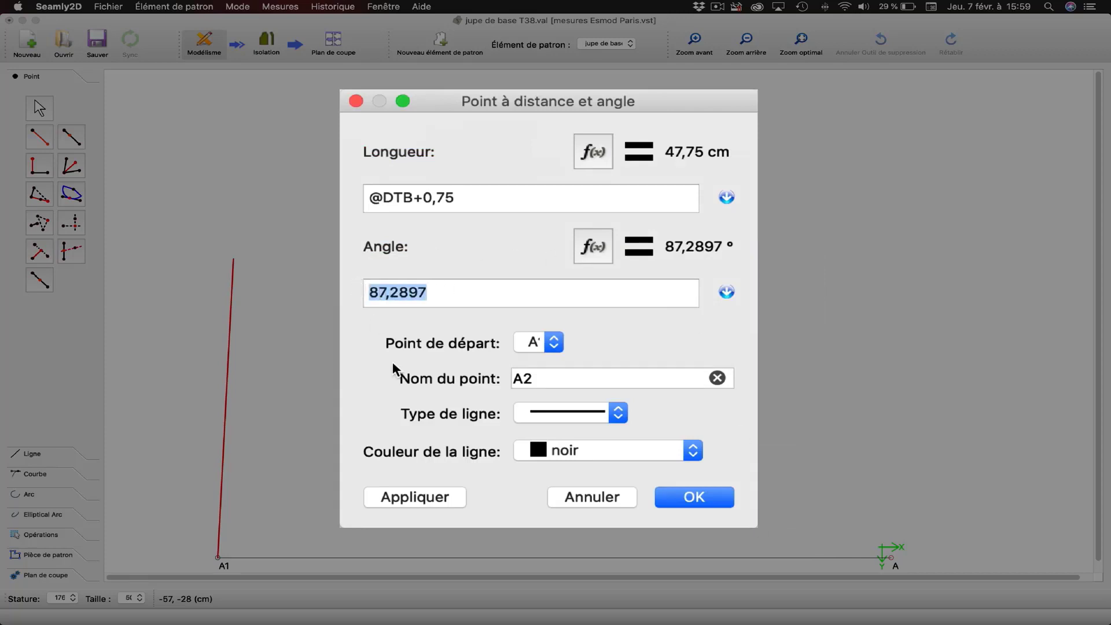
text(90)
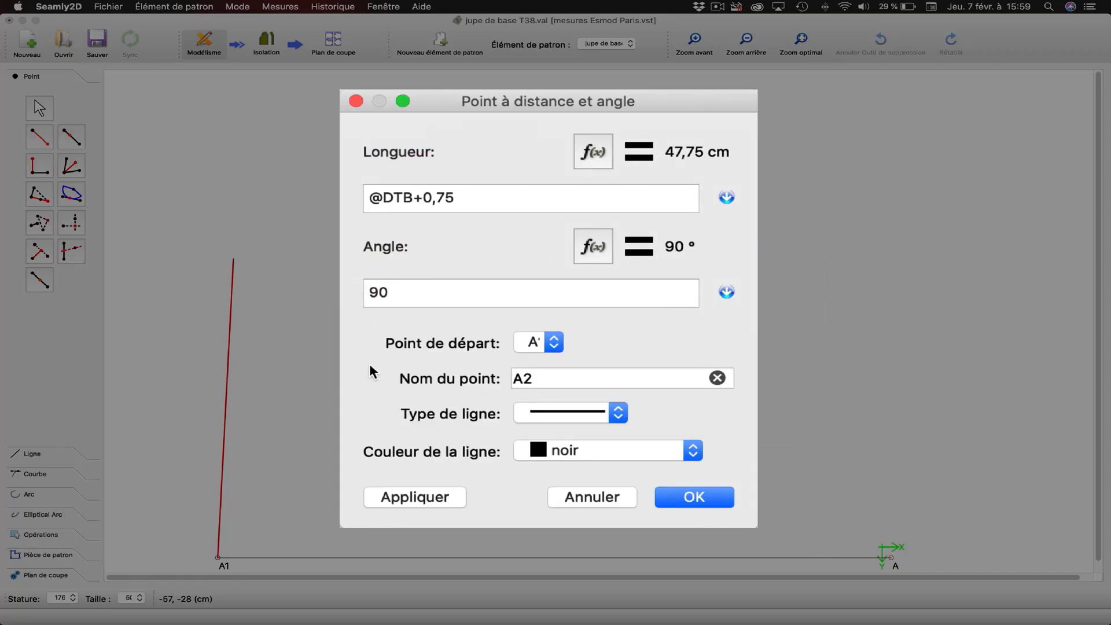
click(397, 500)
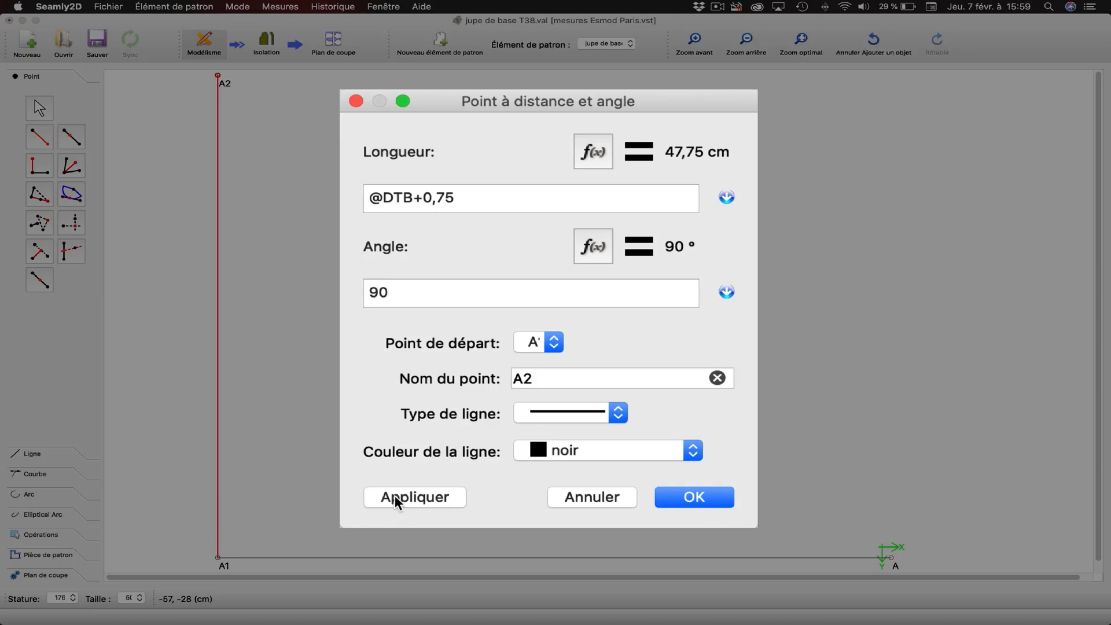
click(694, 497)
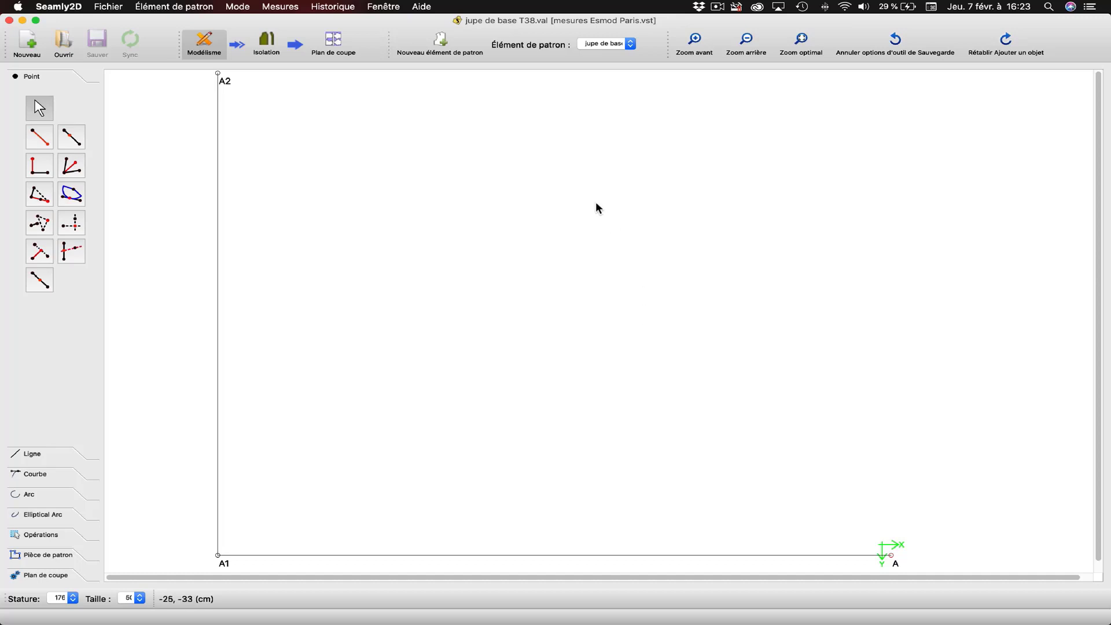
Create a point on the perpendicular to line A2–A1, starting at A2, with a length of 60 cm.
click(40, 168)
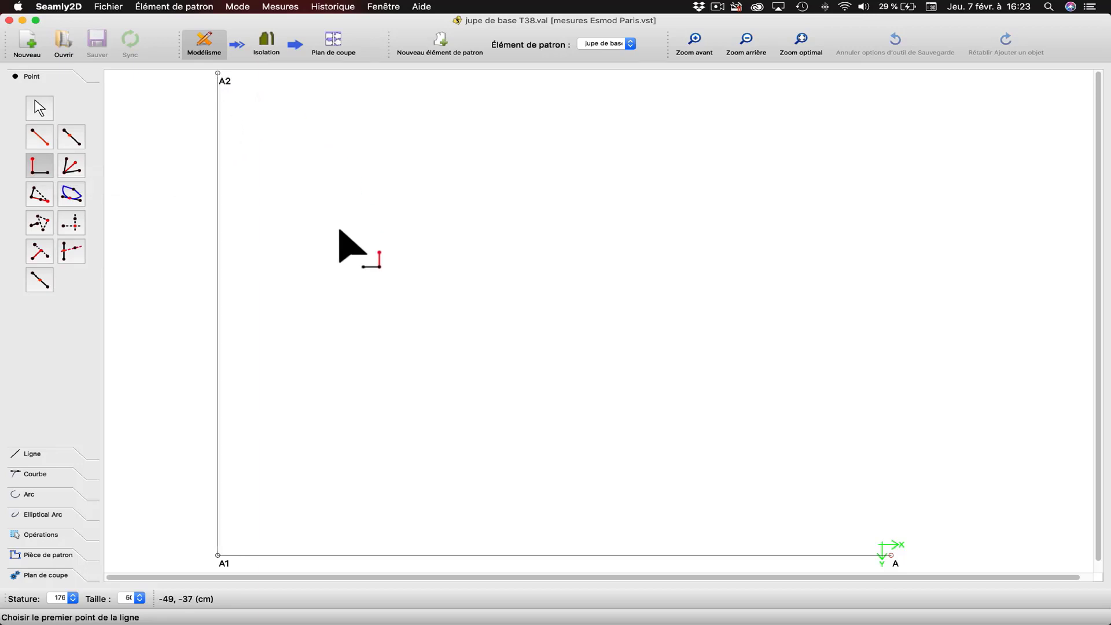
click(219, 75)
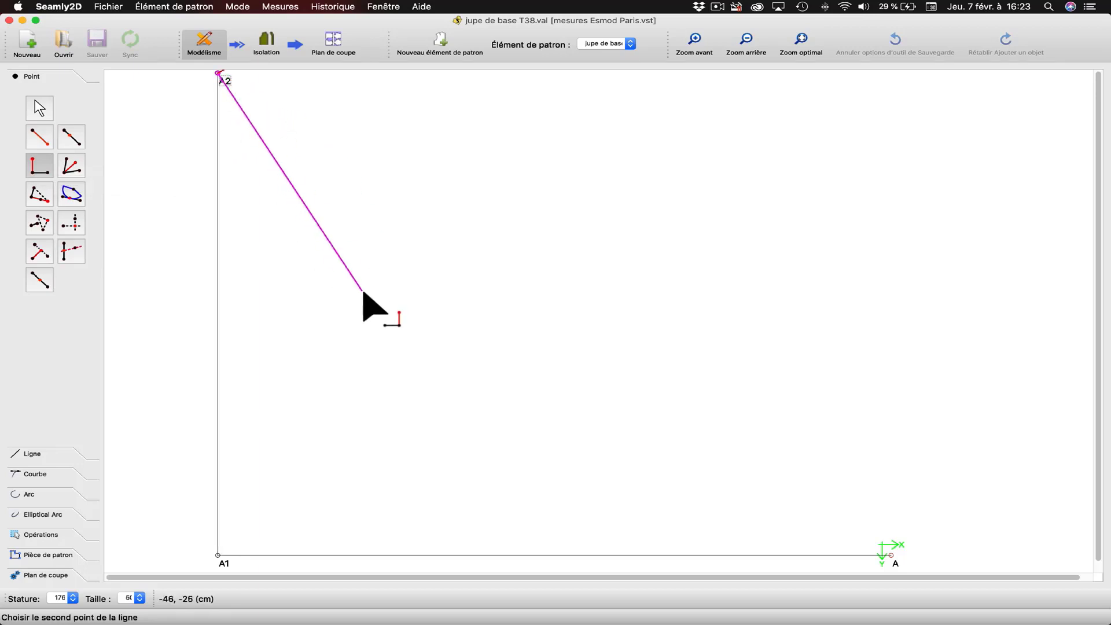
click(218, 555)
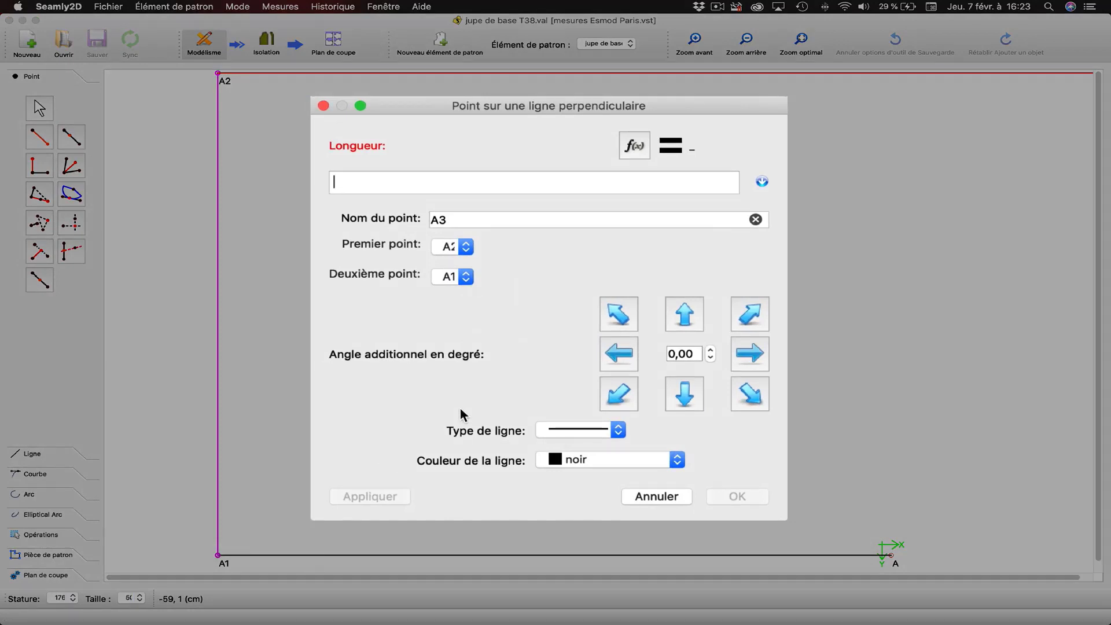
text(60)
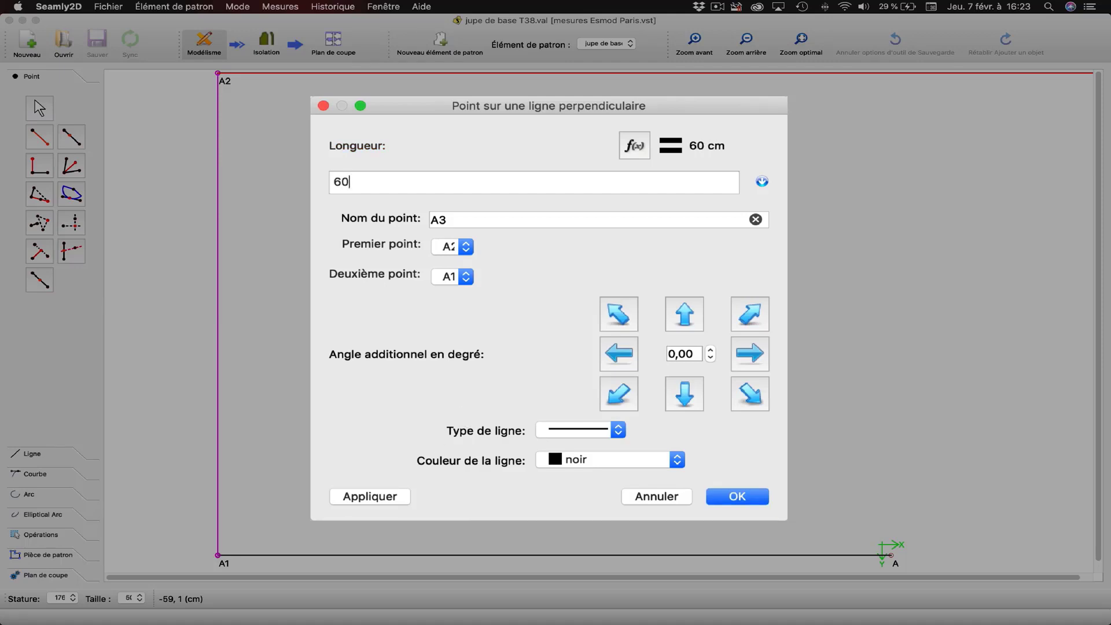
click(391, 491)
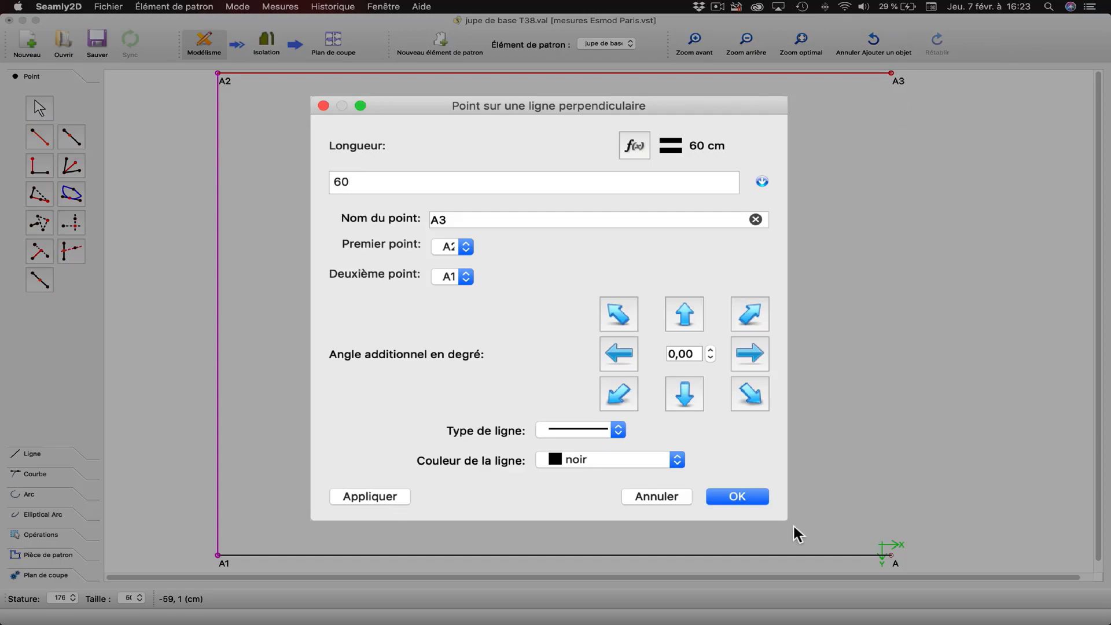
click(742, 493)
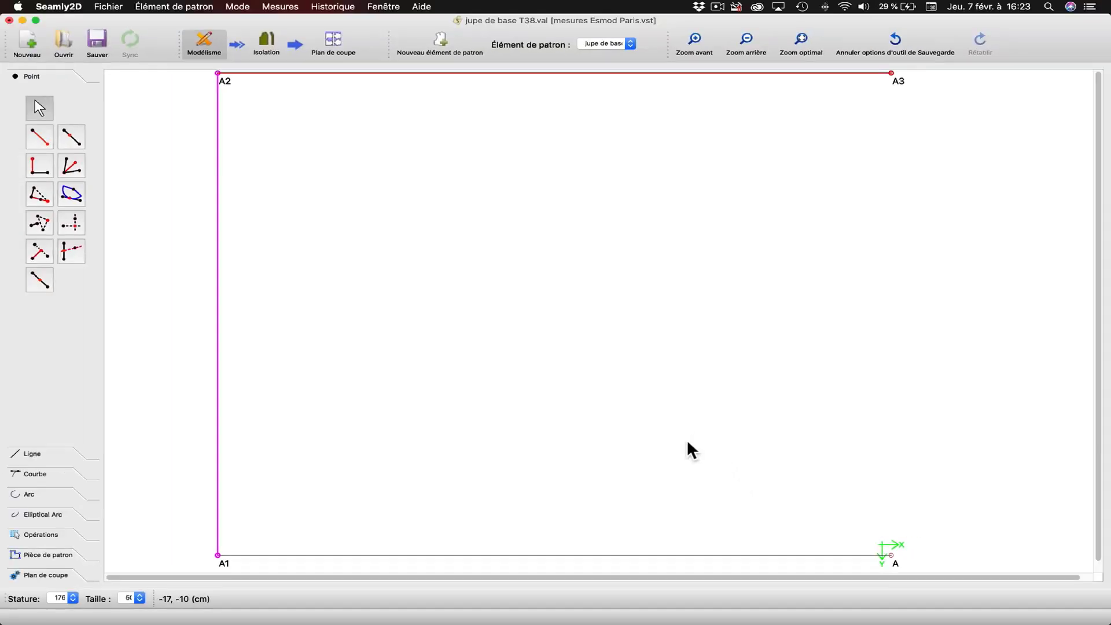
Draw a line from A3 to A to close the construction frame.
click(50, 453)
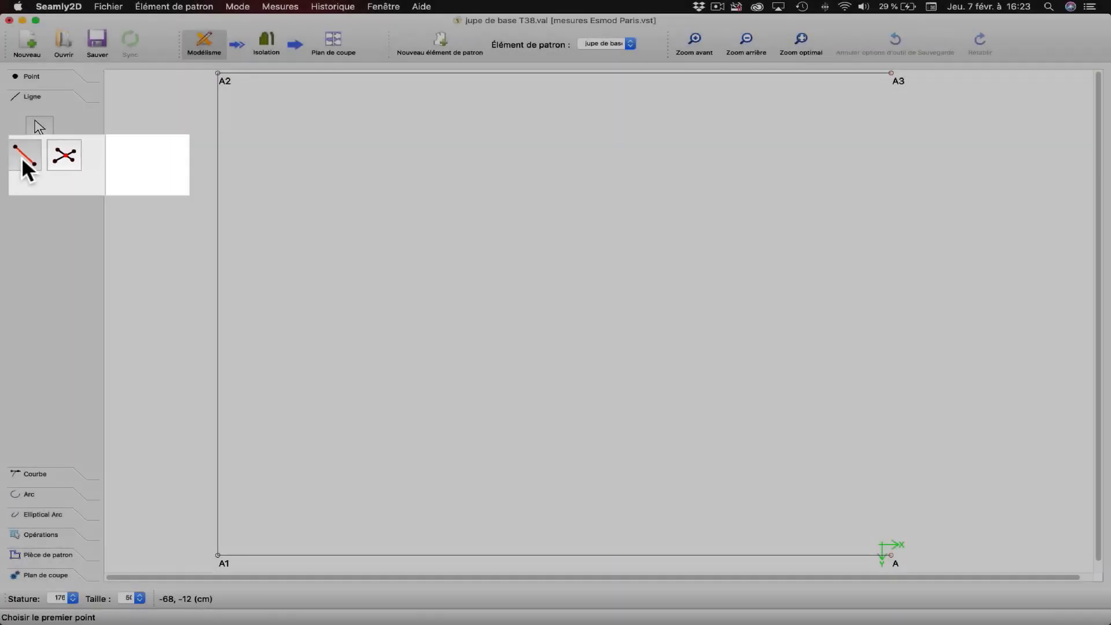
click(38, 157)
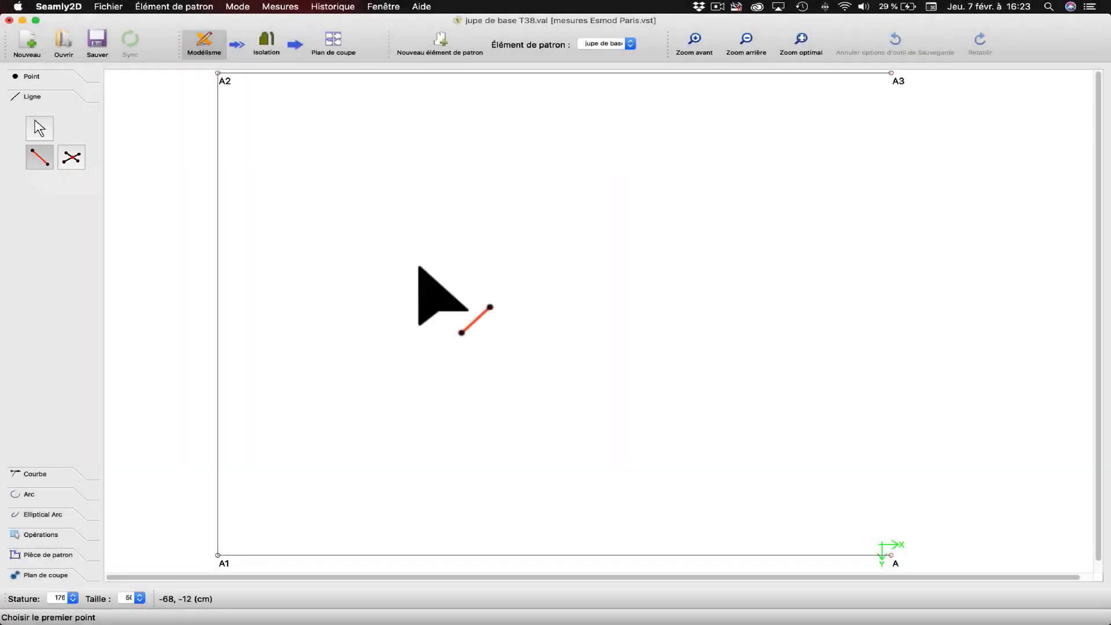
click(891, 73)
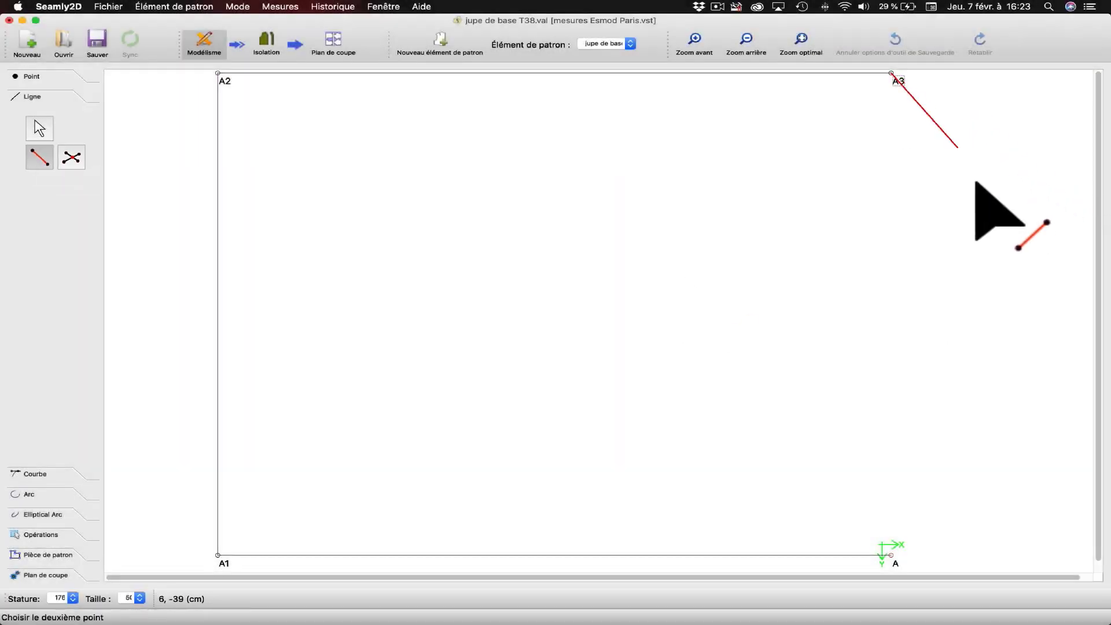
click(895, 563)
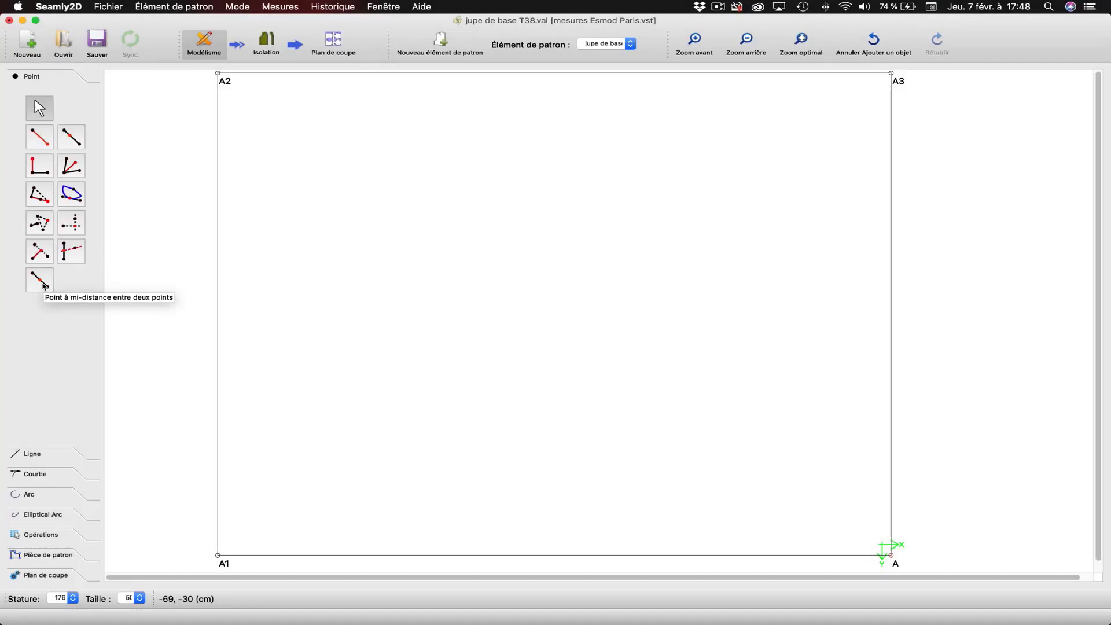
Place a midpoint between A1 and A2 using the length formula CurrentLength/2 and apply it.
click(41, 281)
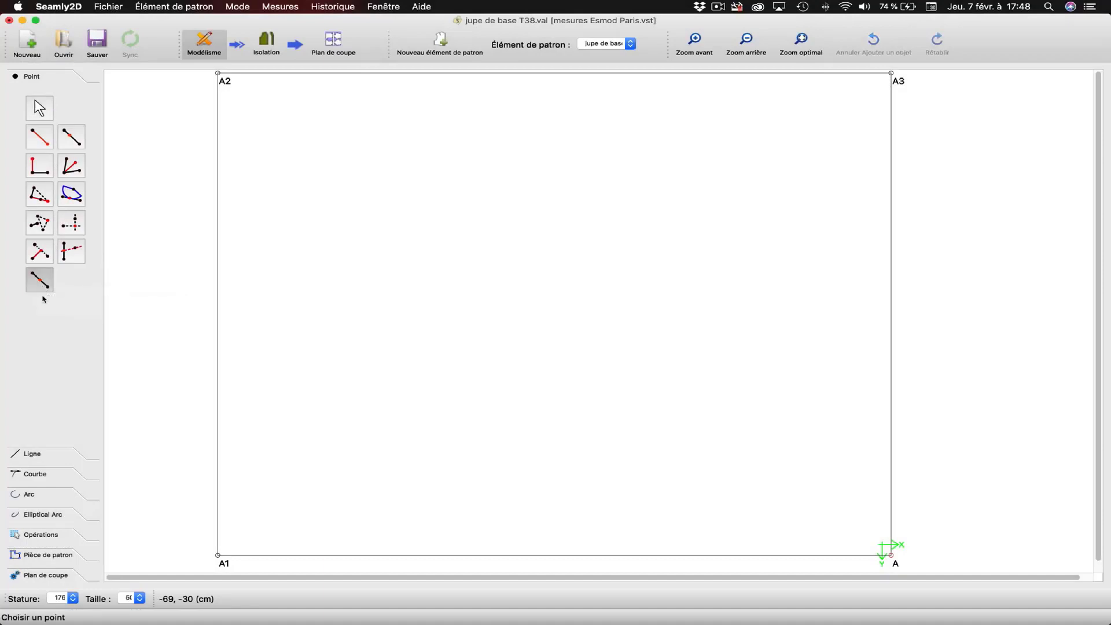
click(218, 556)
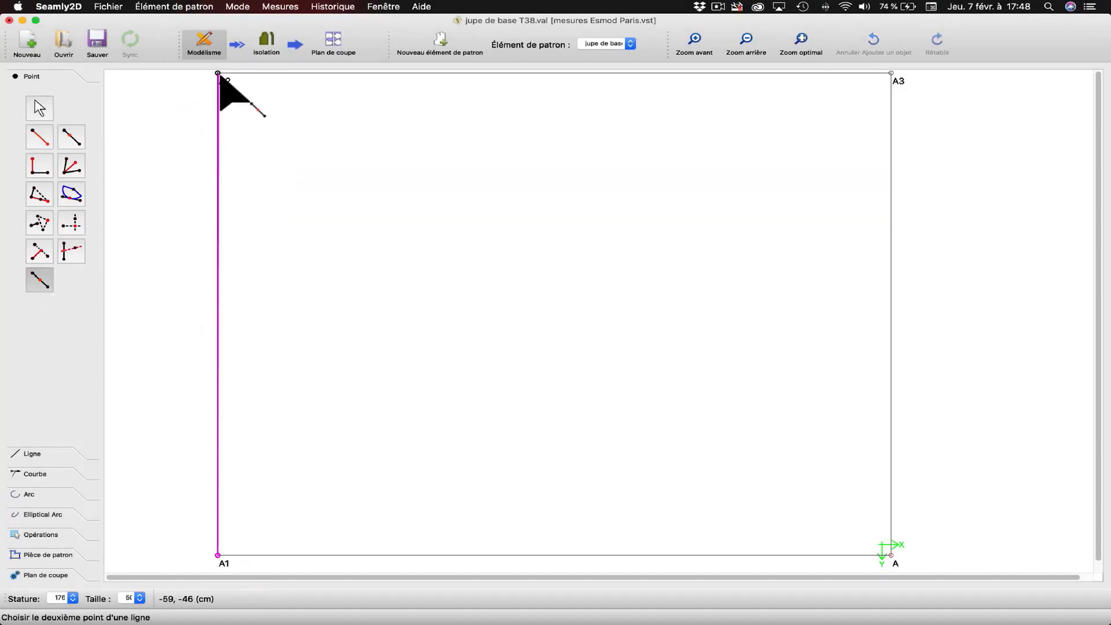
click(218, 74)
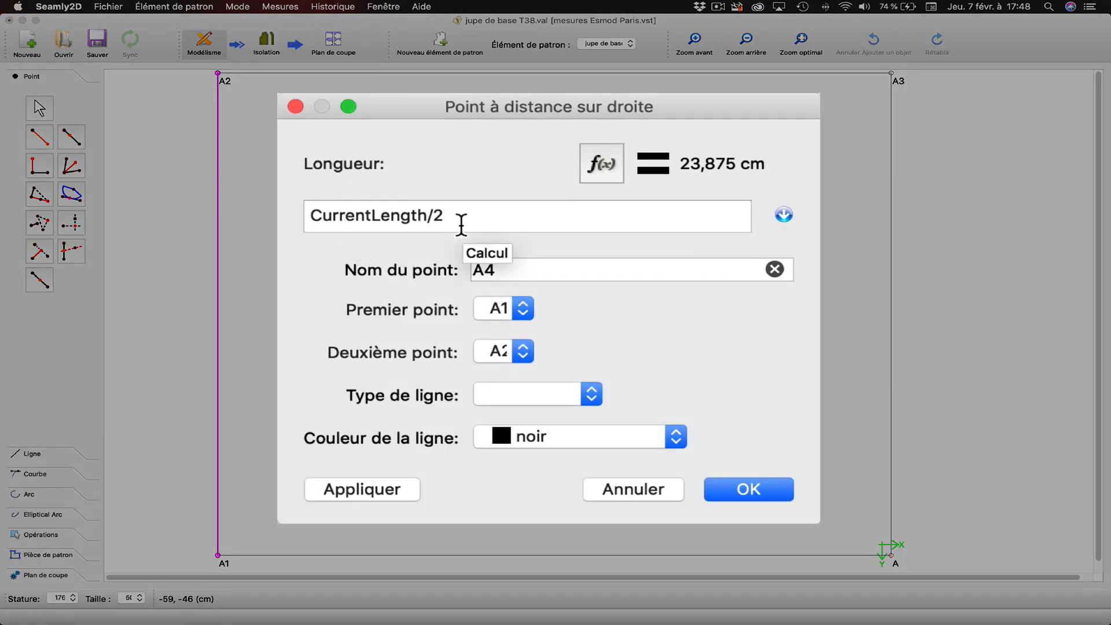
click(373, 490)
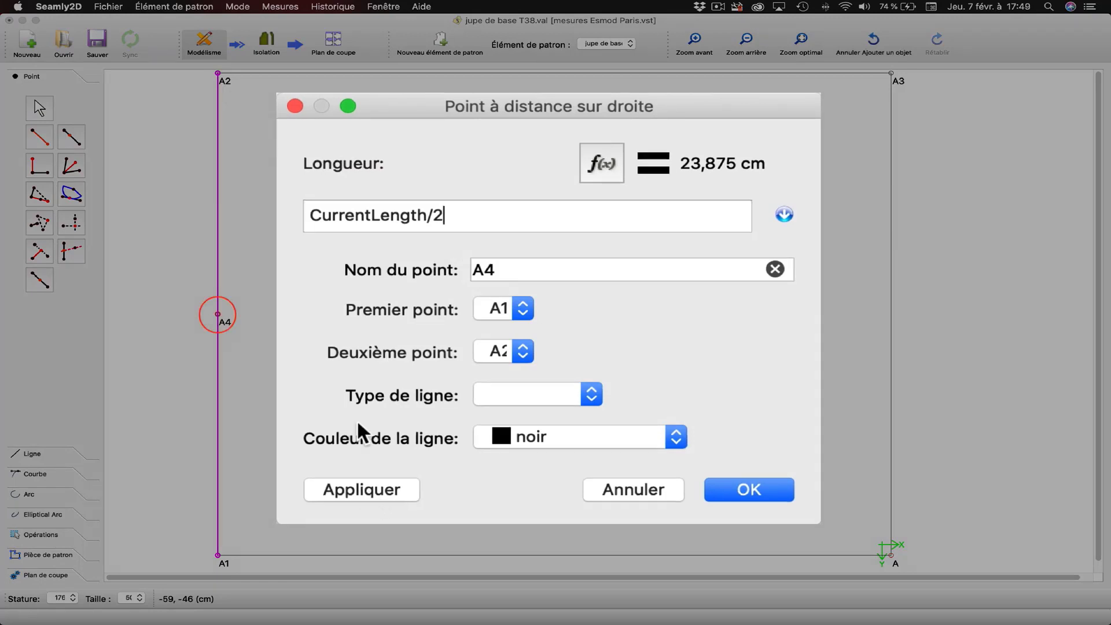
Change point A4's length formula to (CurrentLength/2)-1, apply it and close its options.
text())
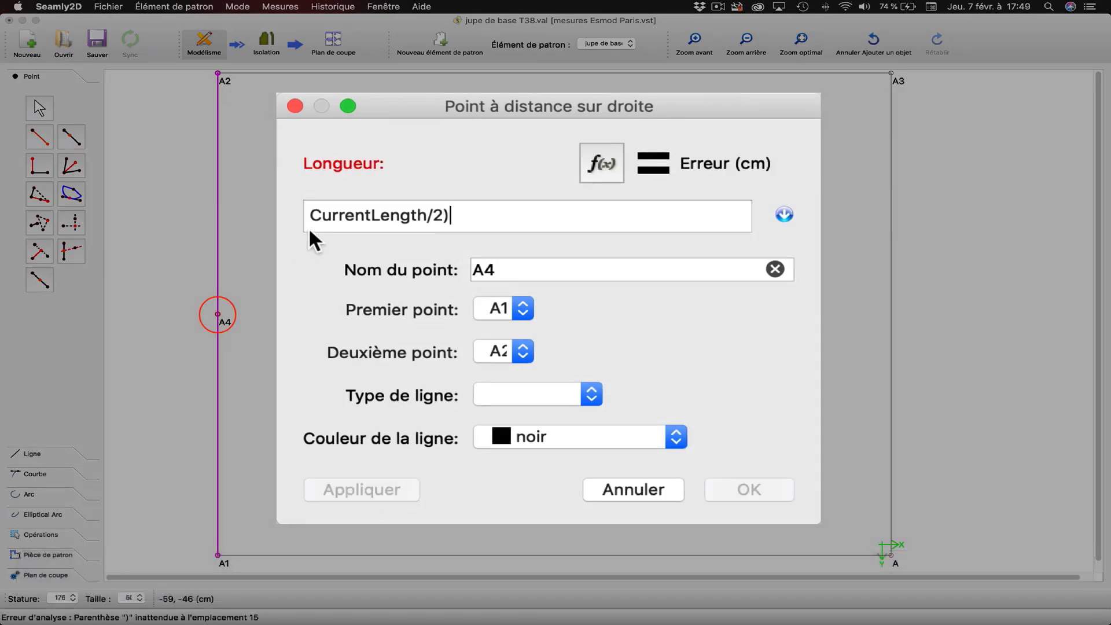
click(311, 215)
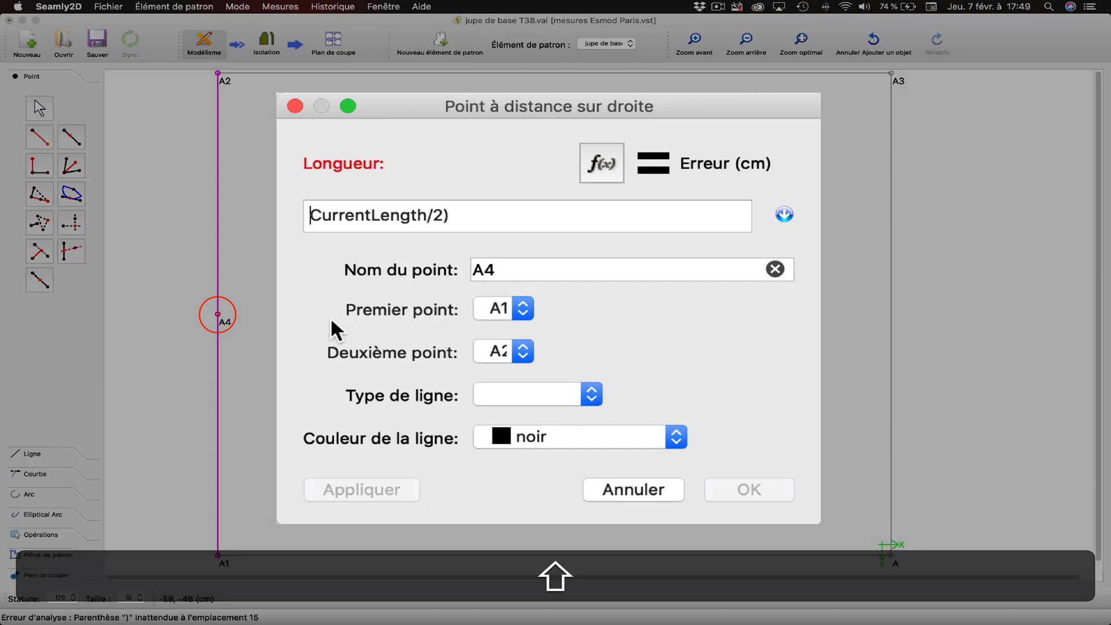
text(()
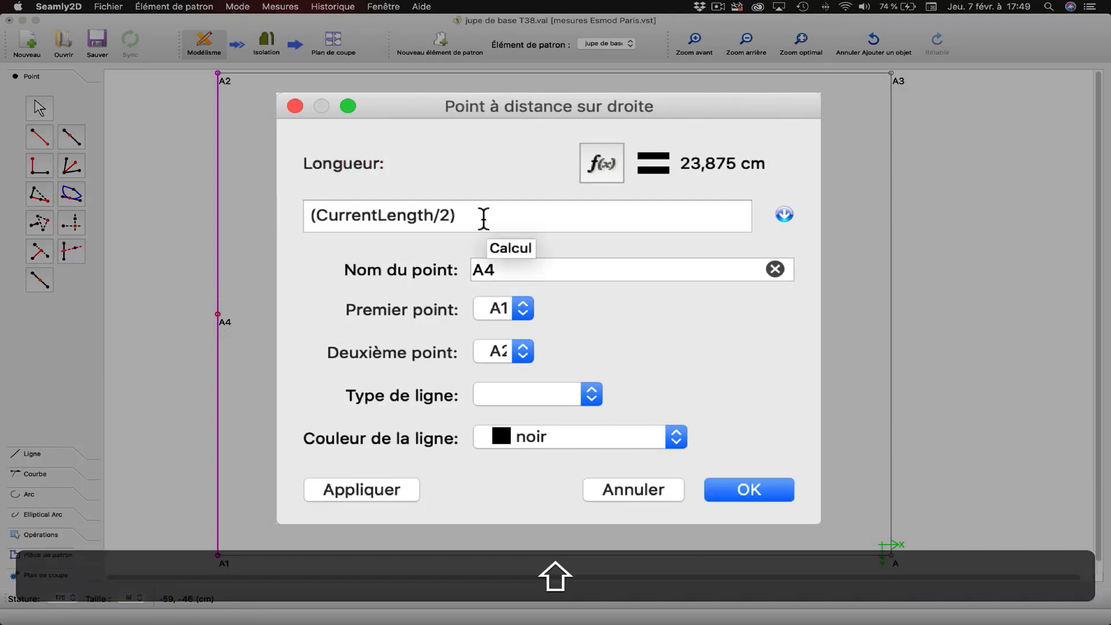
text(_)
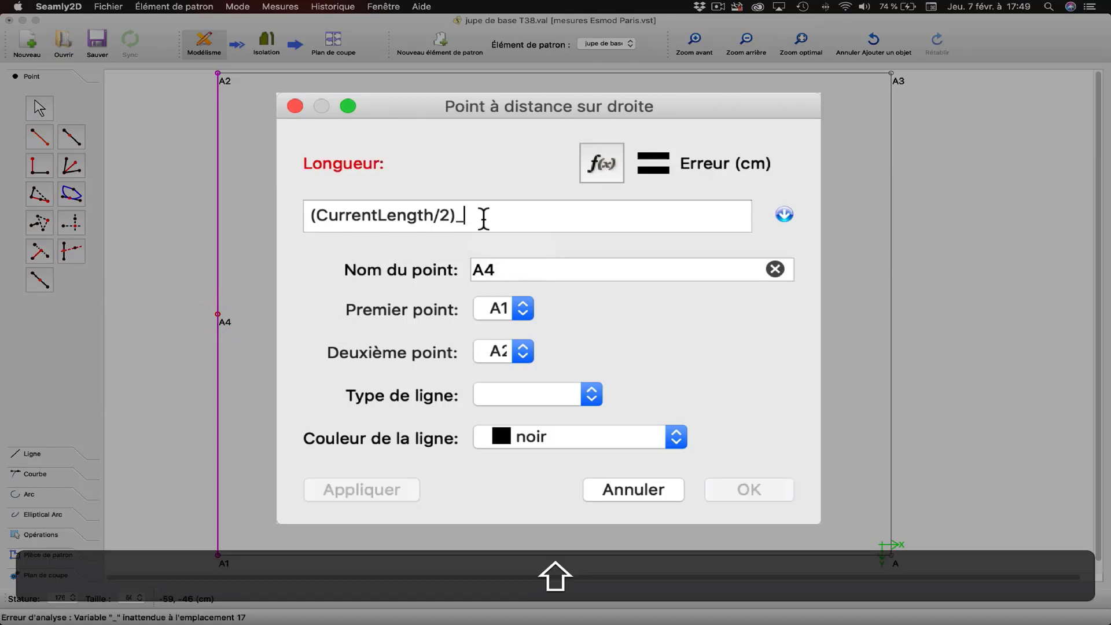
key(BackSpace)
text(-)
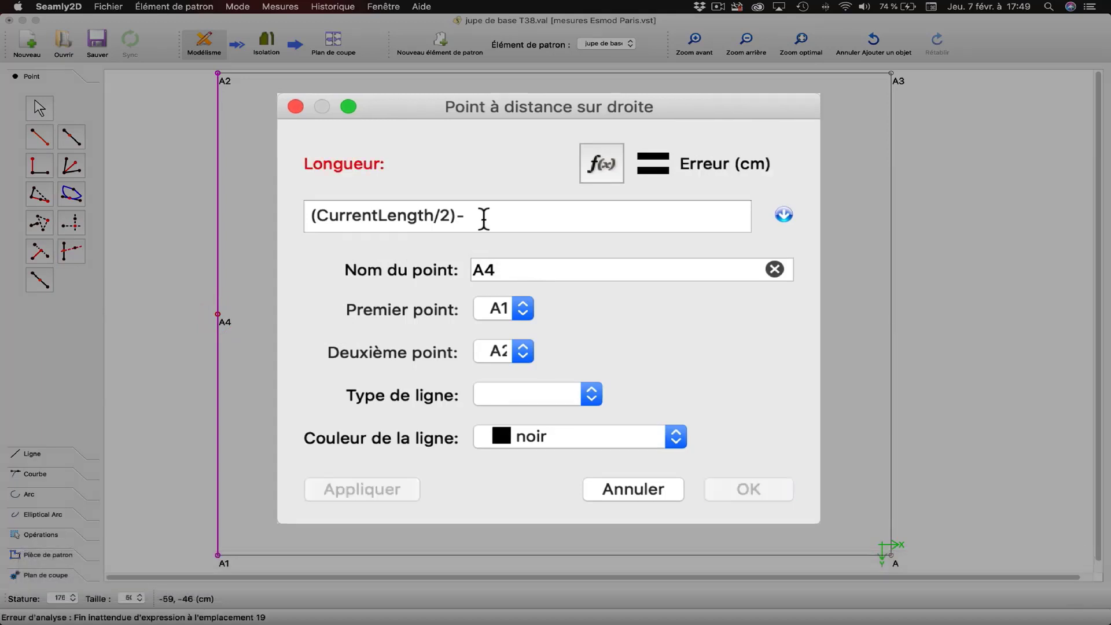
text(1)
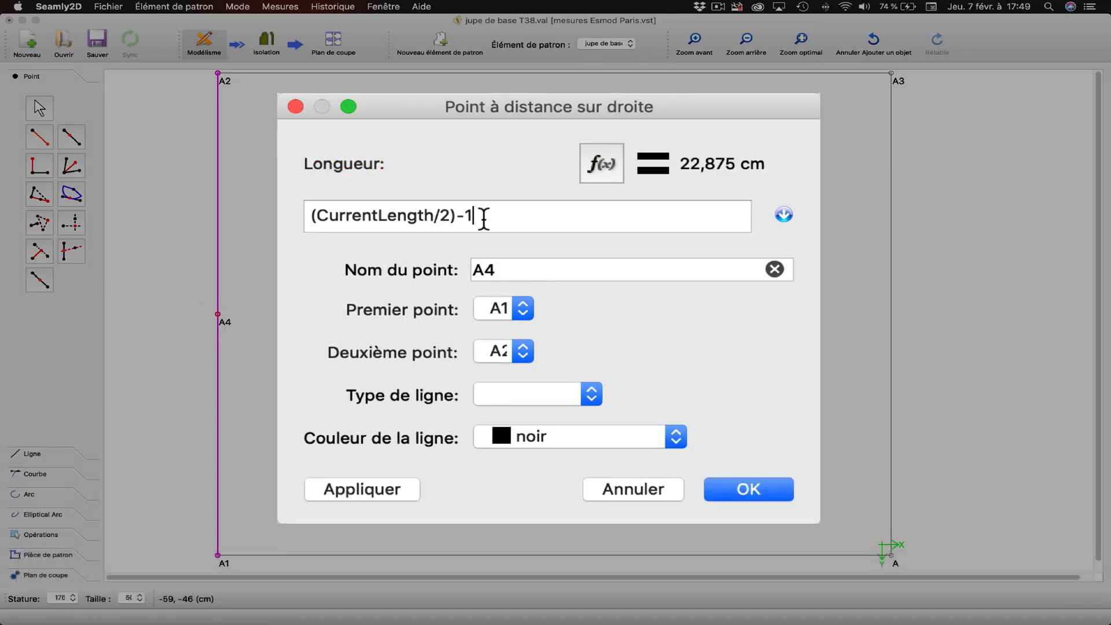
click(354, 487)
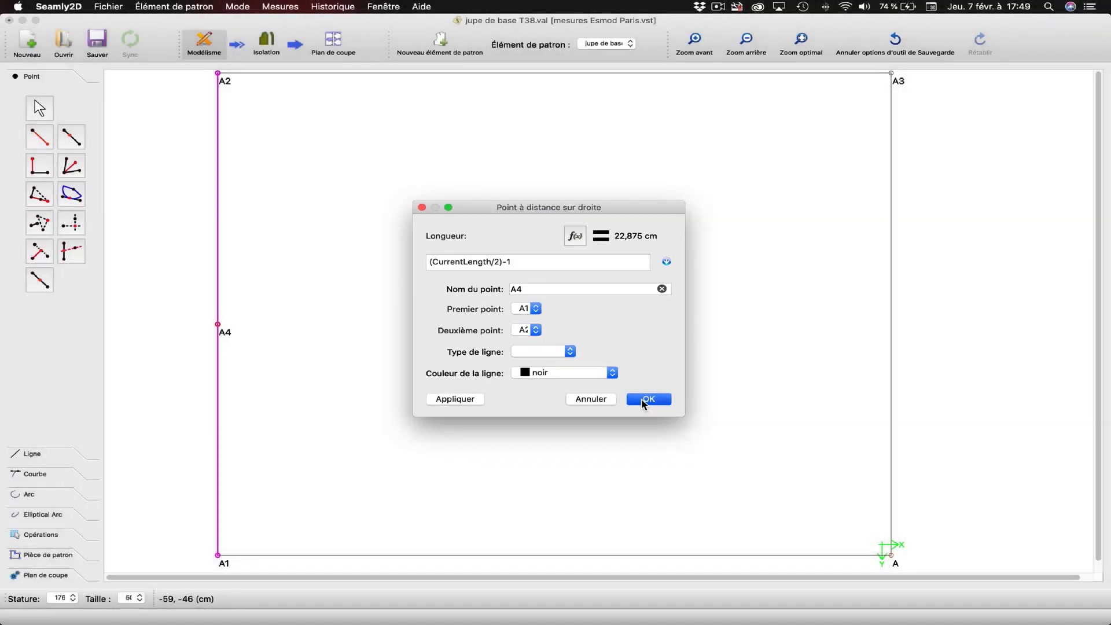
click(641, 398)
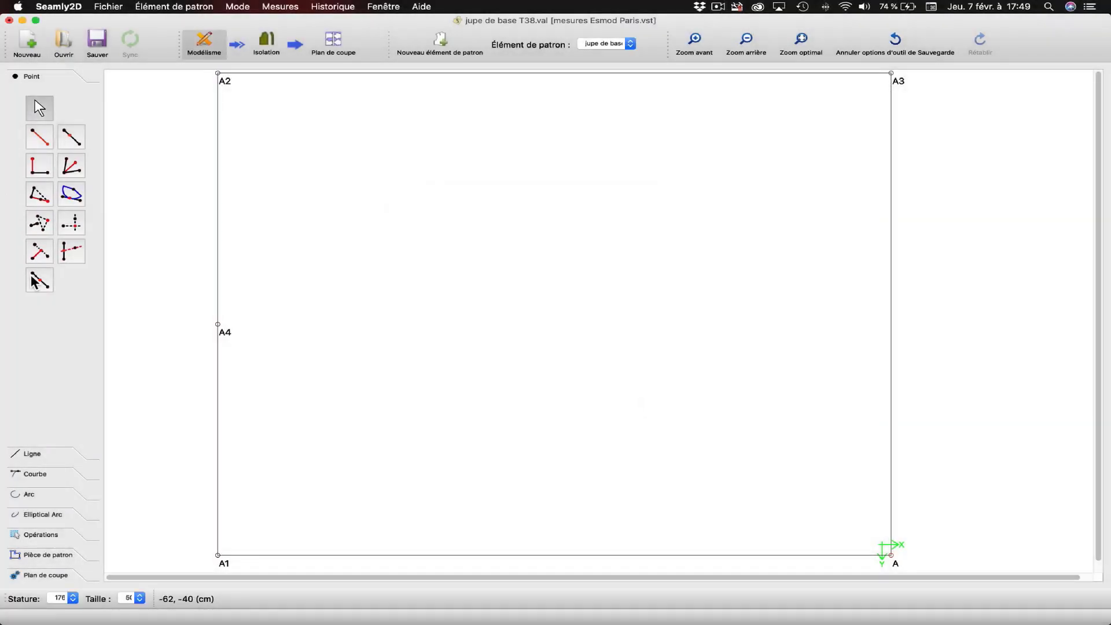
Place a point on the line from A to A3 using the length formula (CurrentLength/2)-1.
click(36, 279)
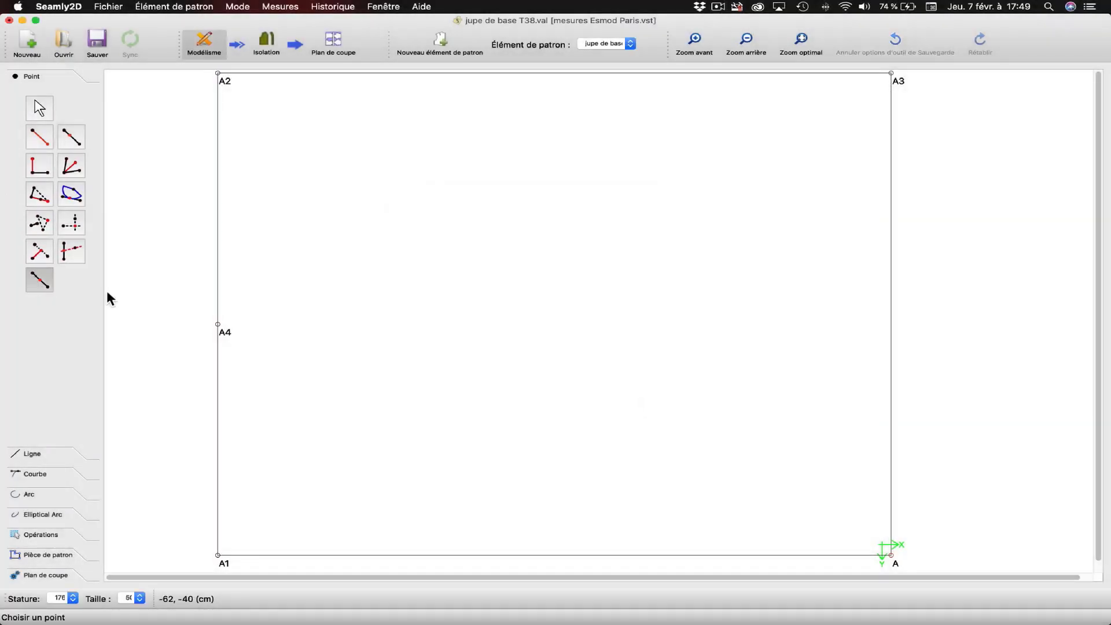
click(891, 555)
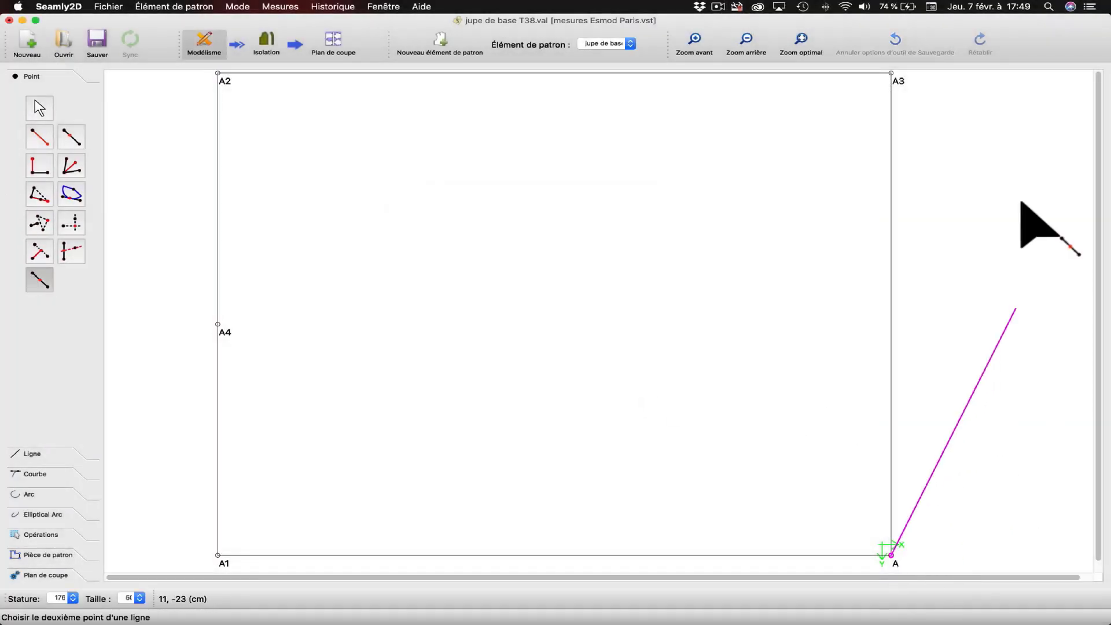
click(892, 74)
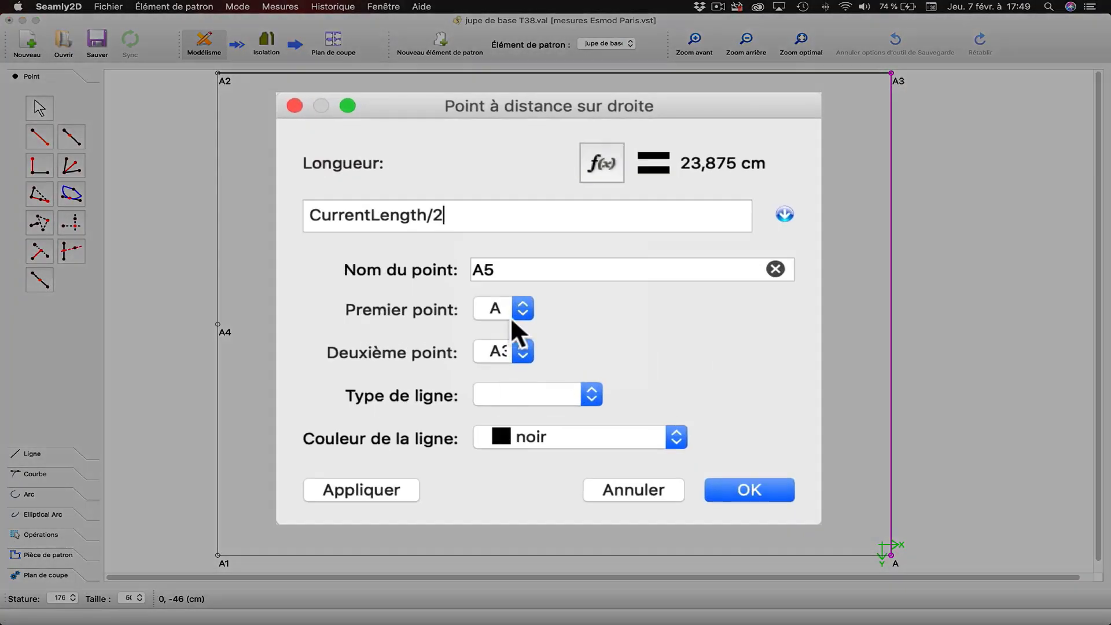
click(310, 216)
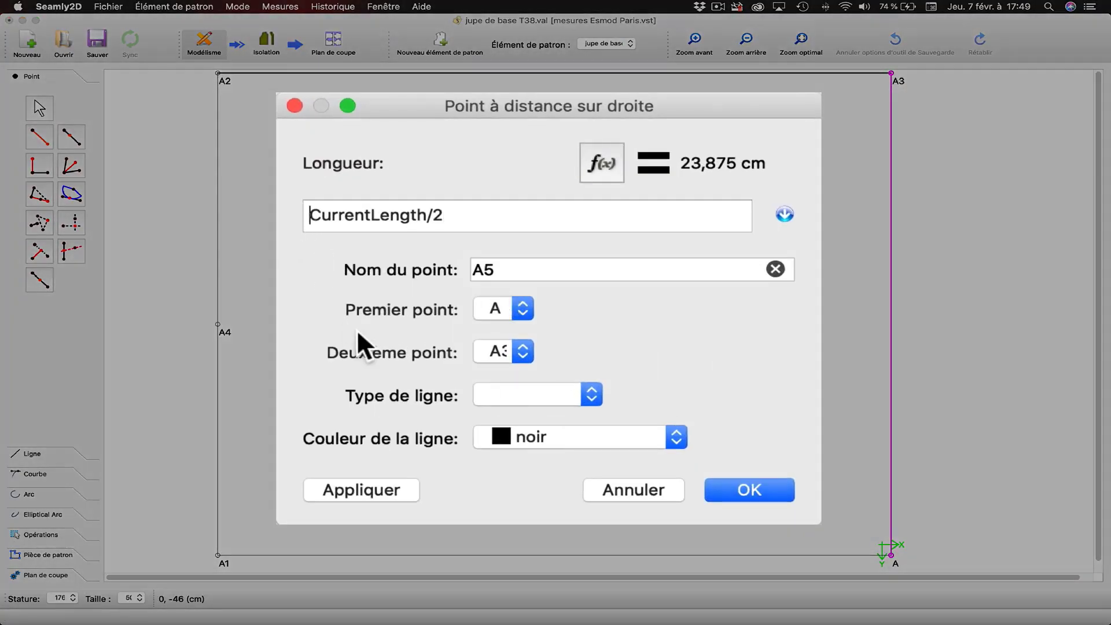
text(9)
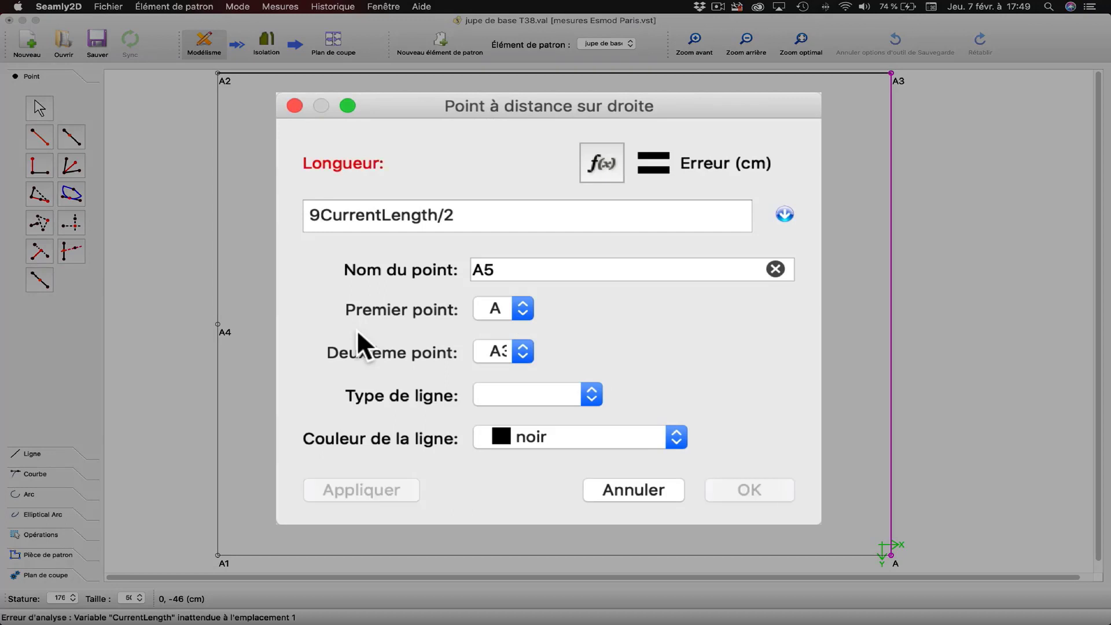
key(BackSpace)
text(()
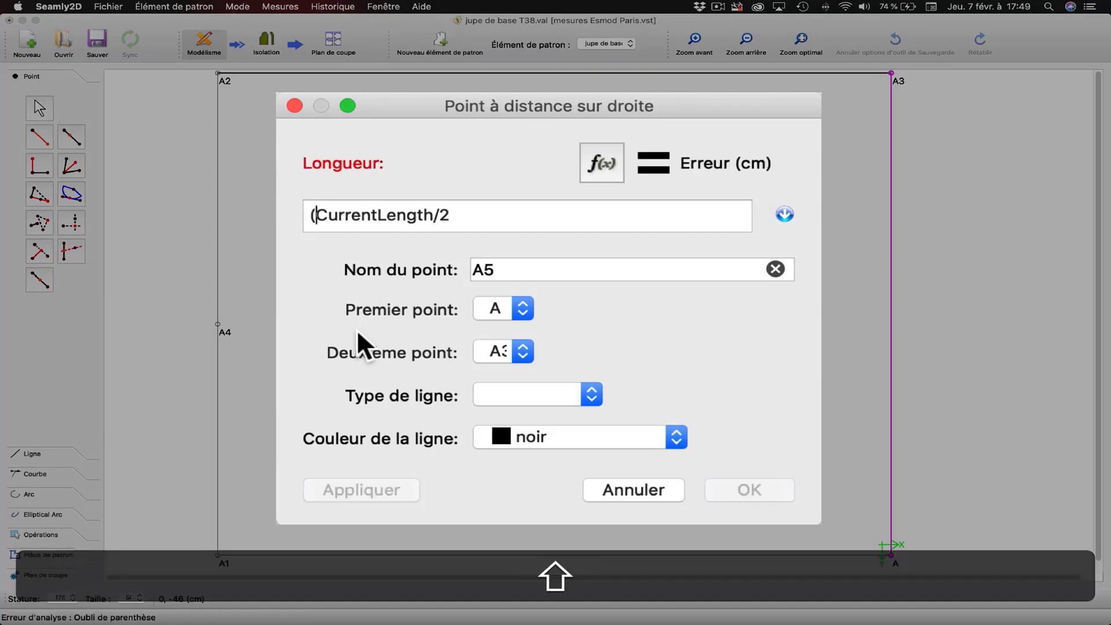
click(491, 217)
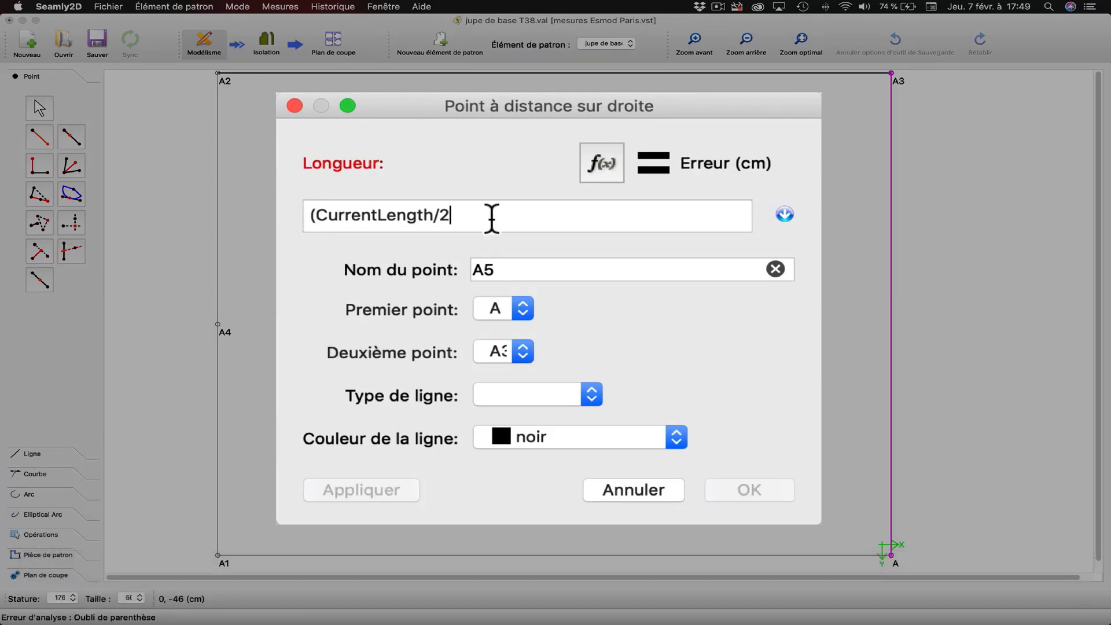
text())
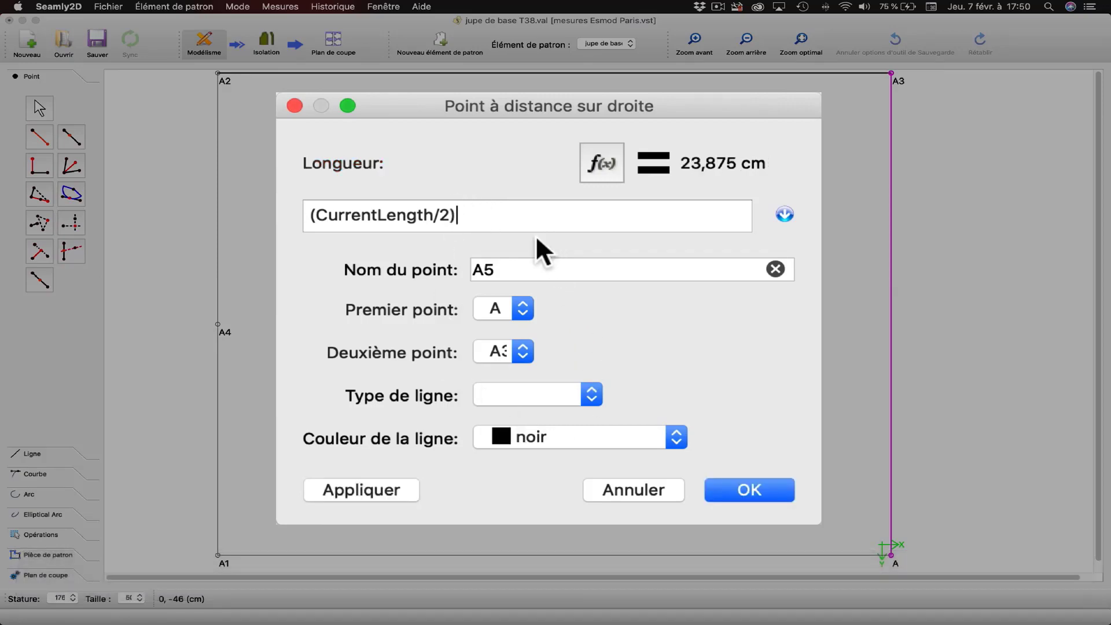
text(-1)
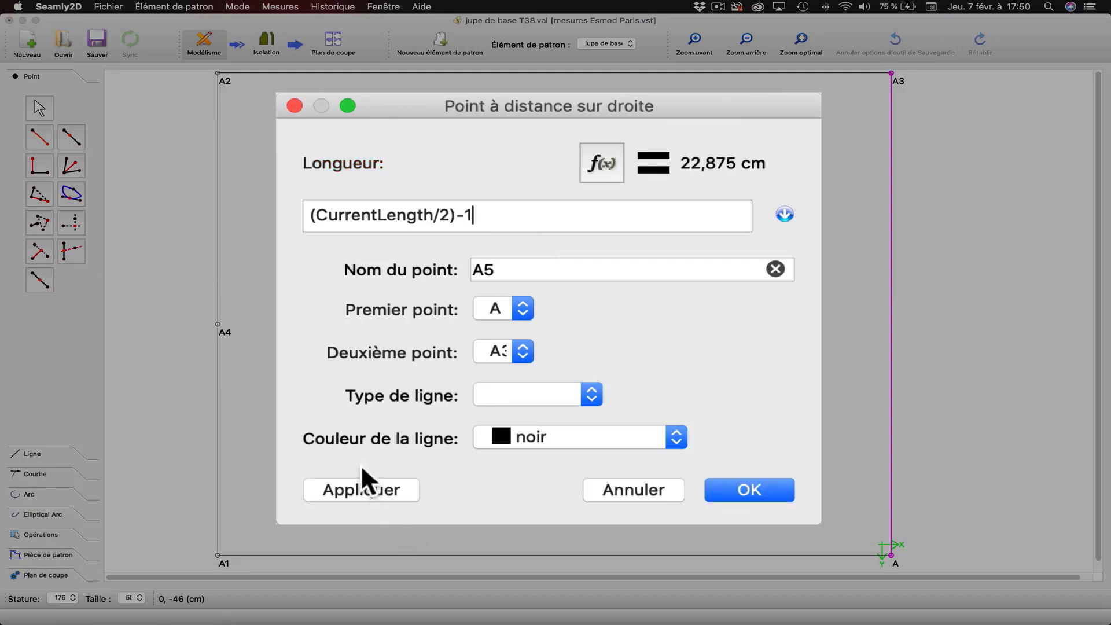
click(366, 489)
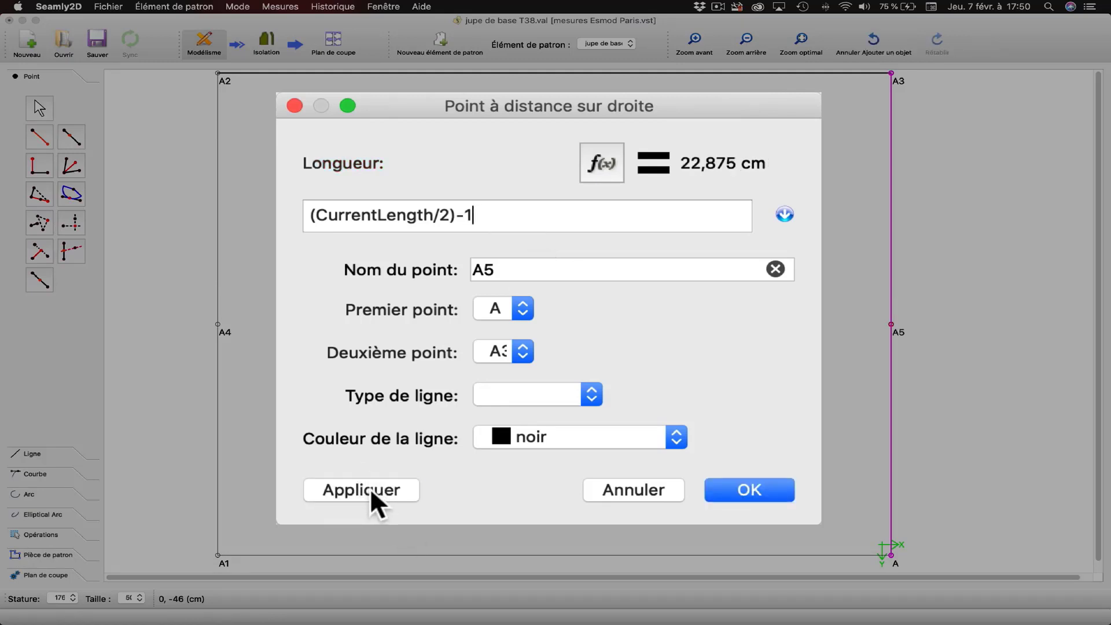
click(754, 489)
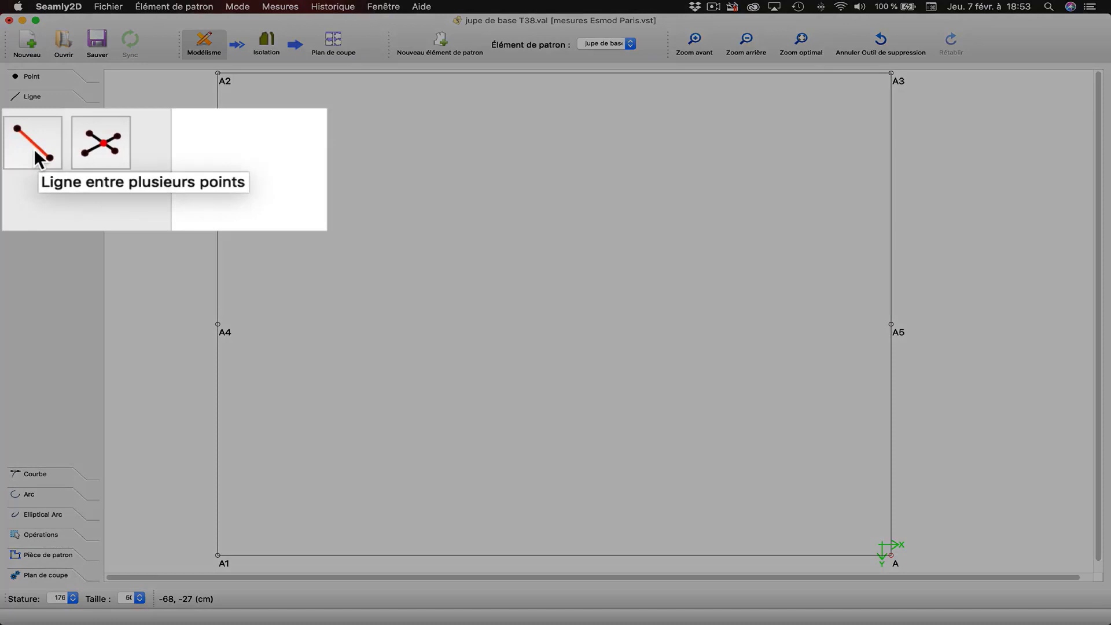
Draw the side line between points A4 and A5.
click(26, 162)
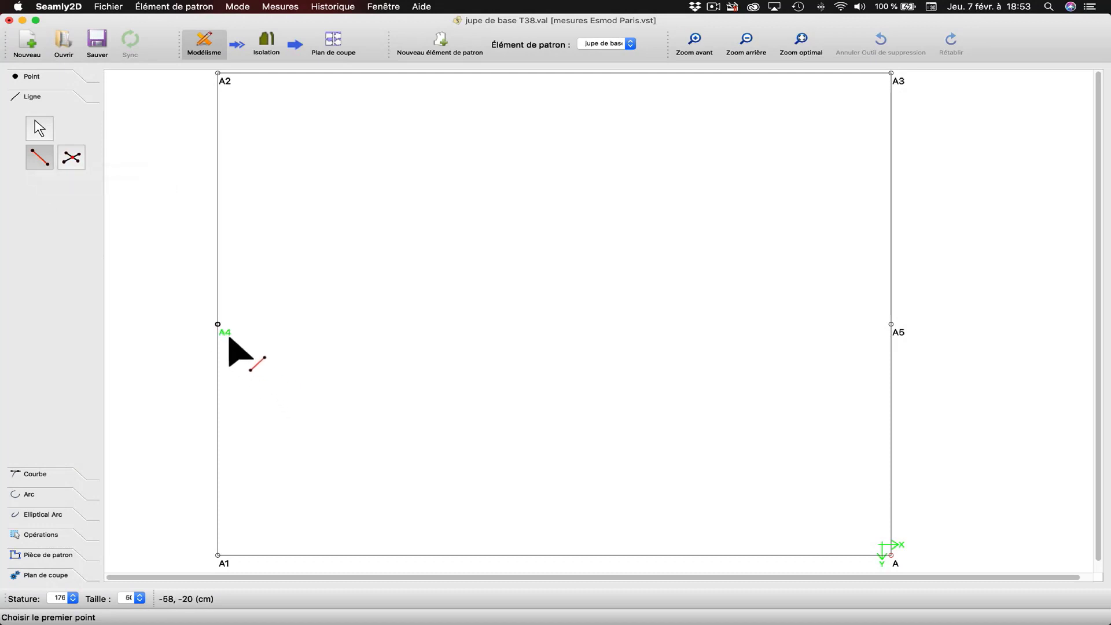
click(218, 325)
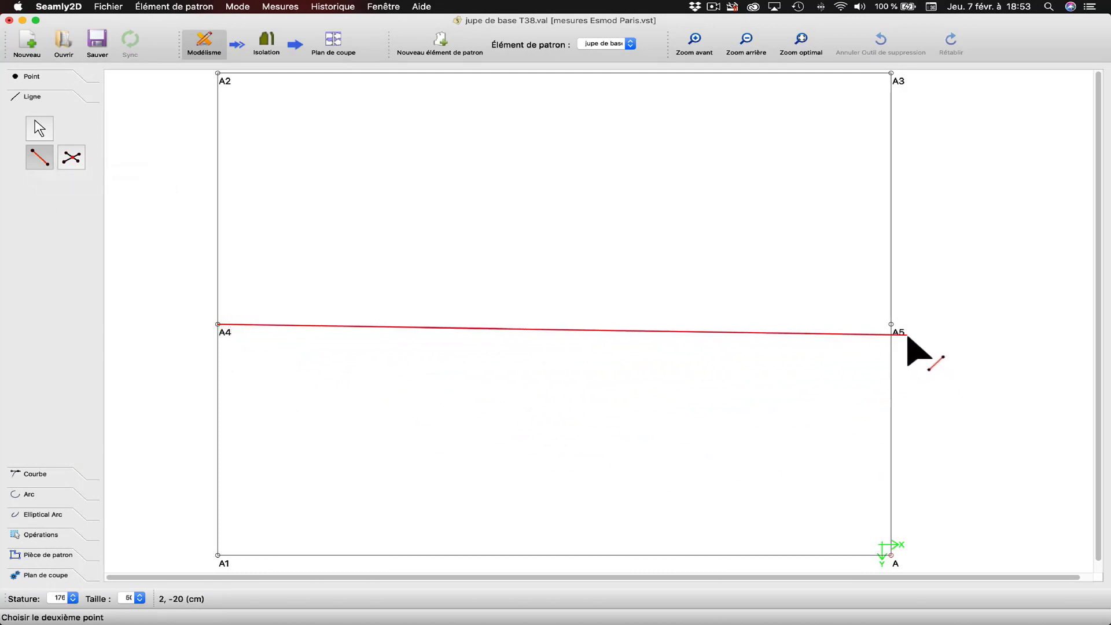
click(891, 325)
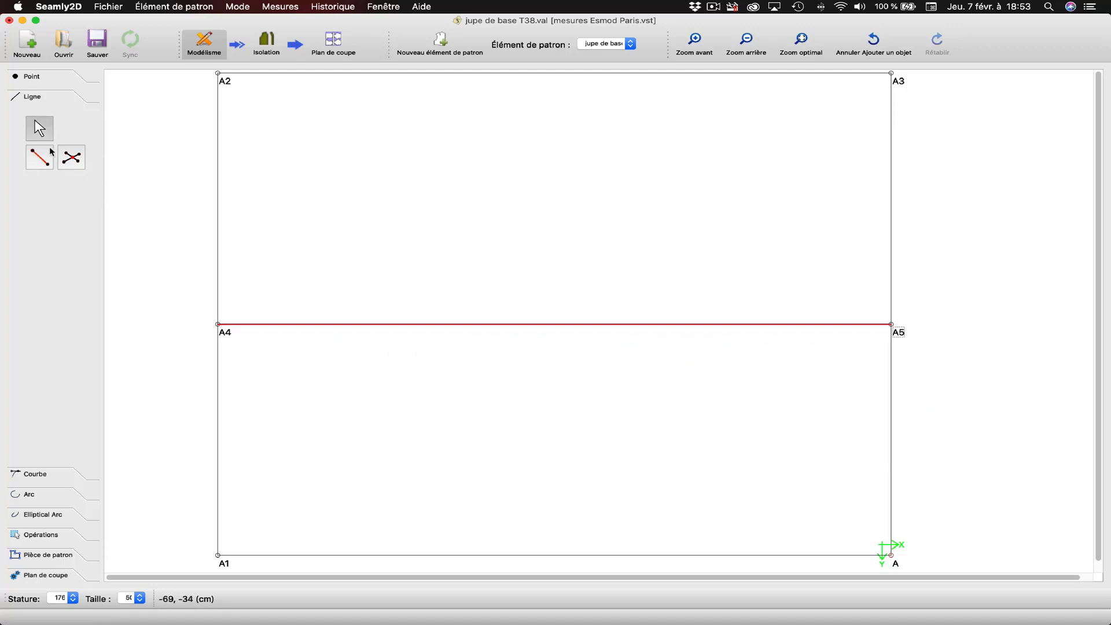
key(super+z)
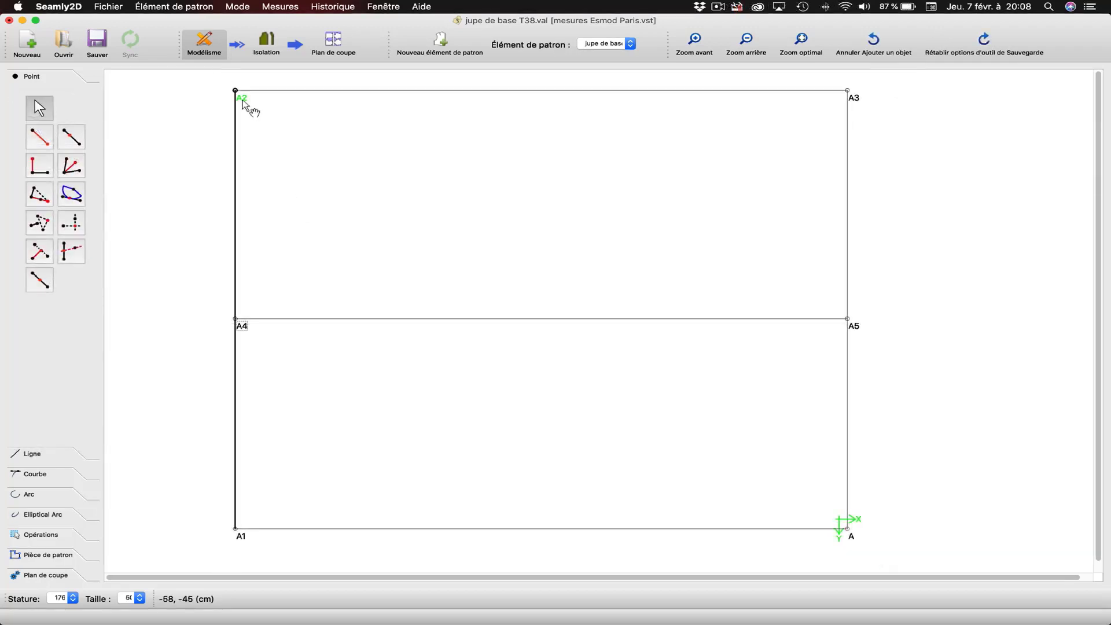
right_click(242, 100)
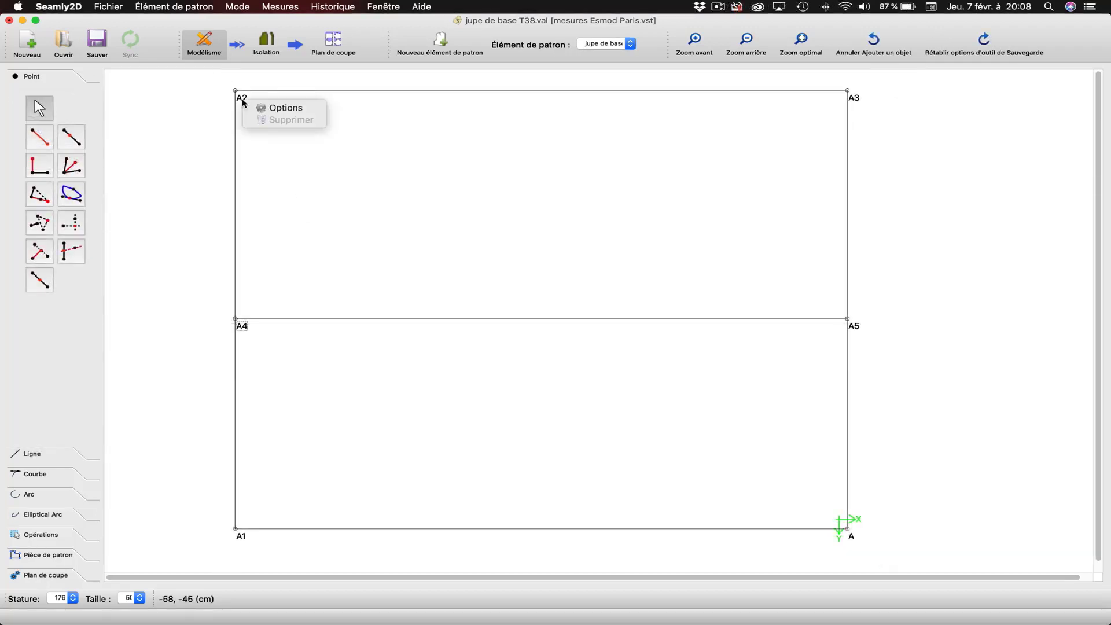
click(284, 108)
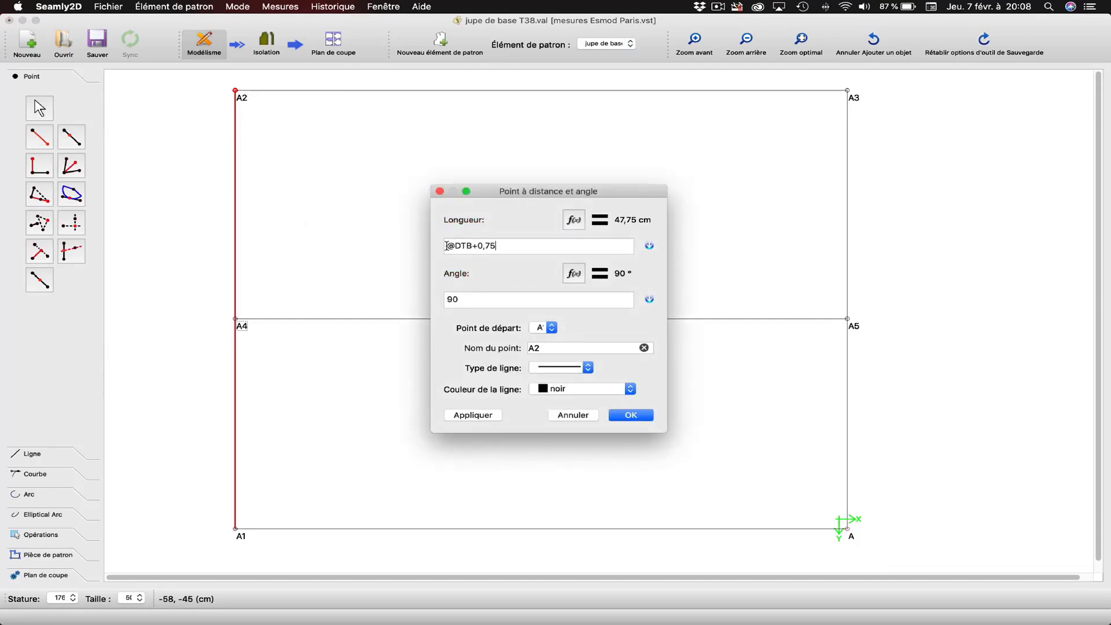
key(BackSpace)
key(BackSpace)
key(BackSpace)
key(BackSpace)
click(479, 415)
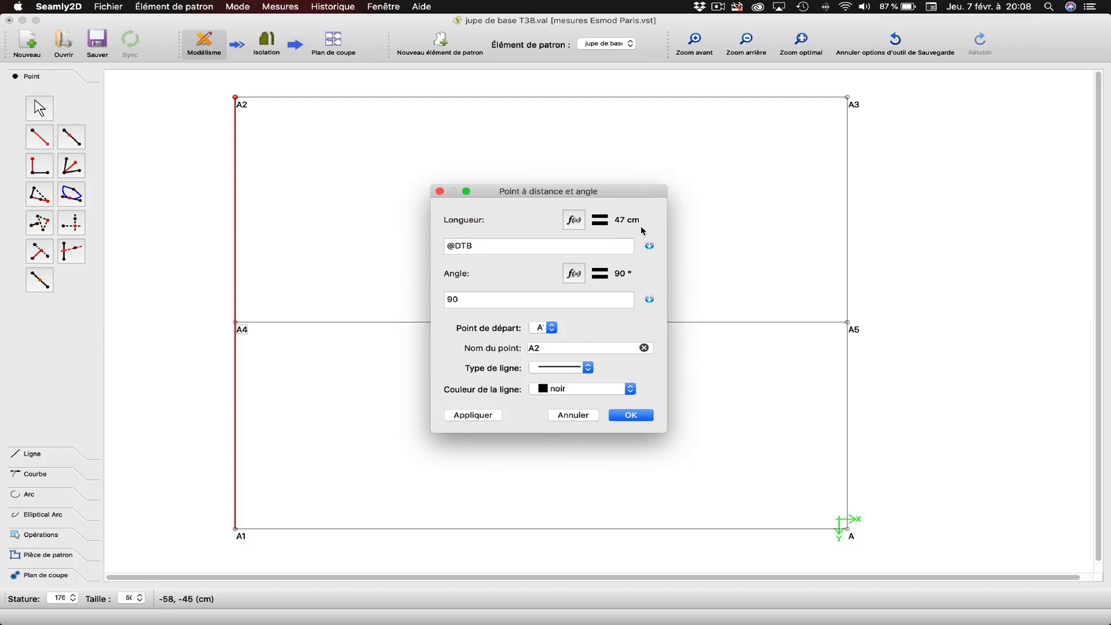
text(+)
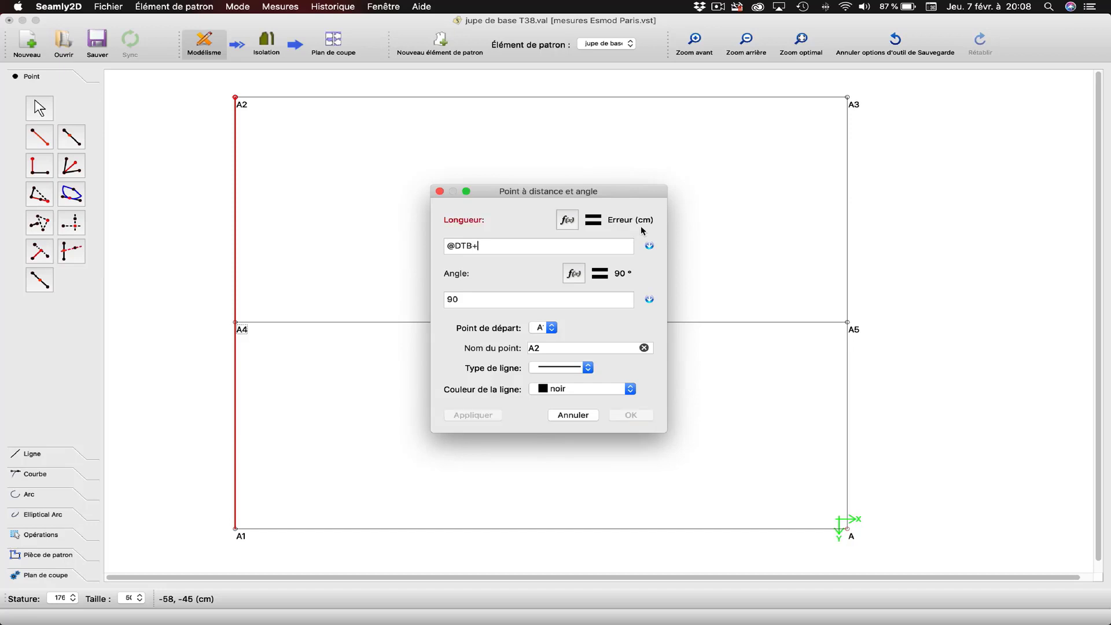
text(1,5)
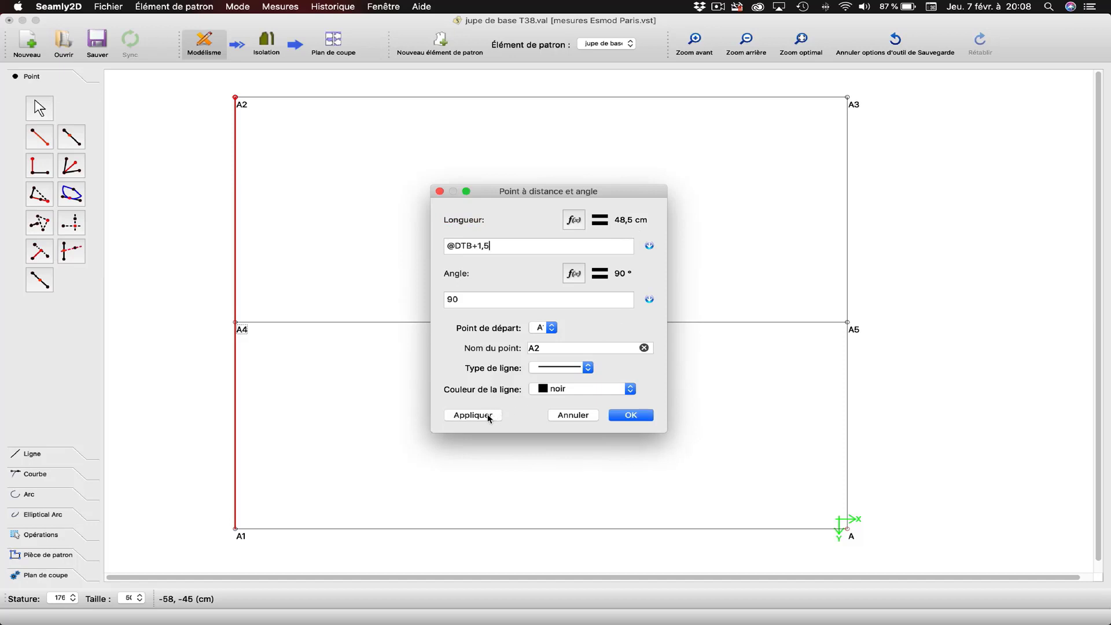
click(489, 416)
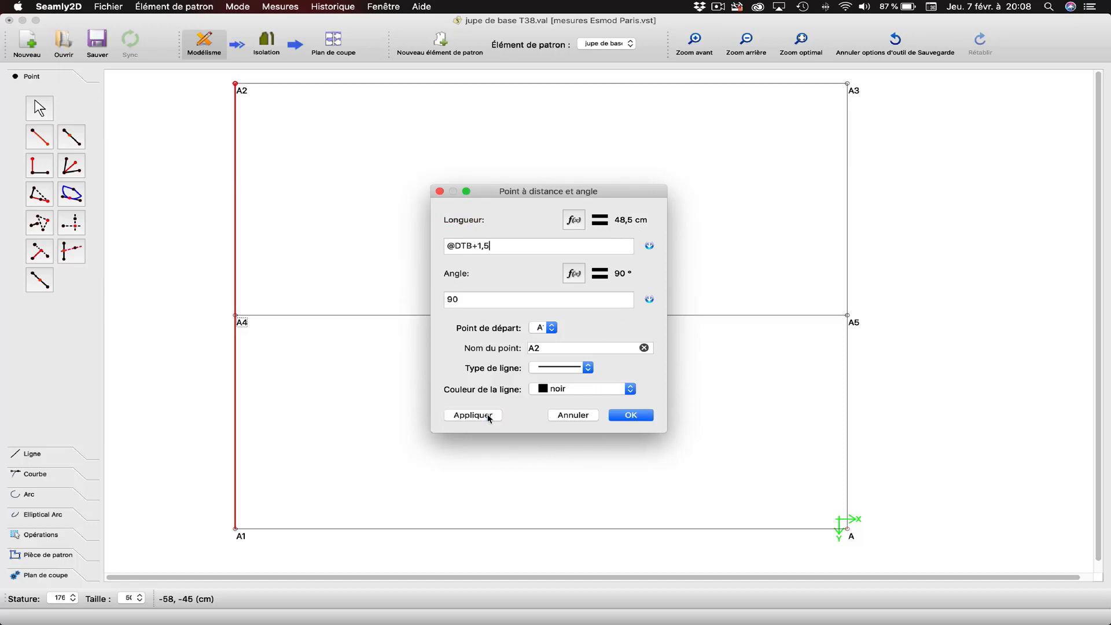
click(629, 417)
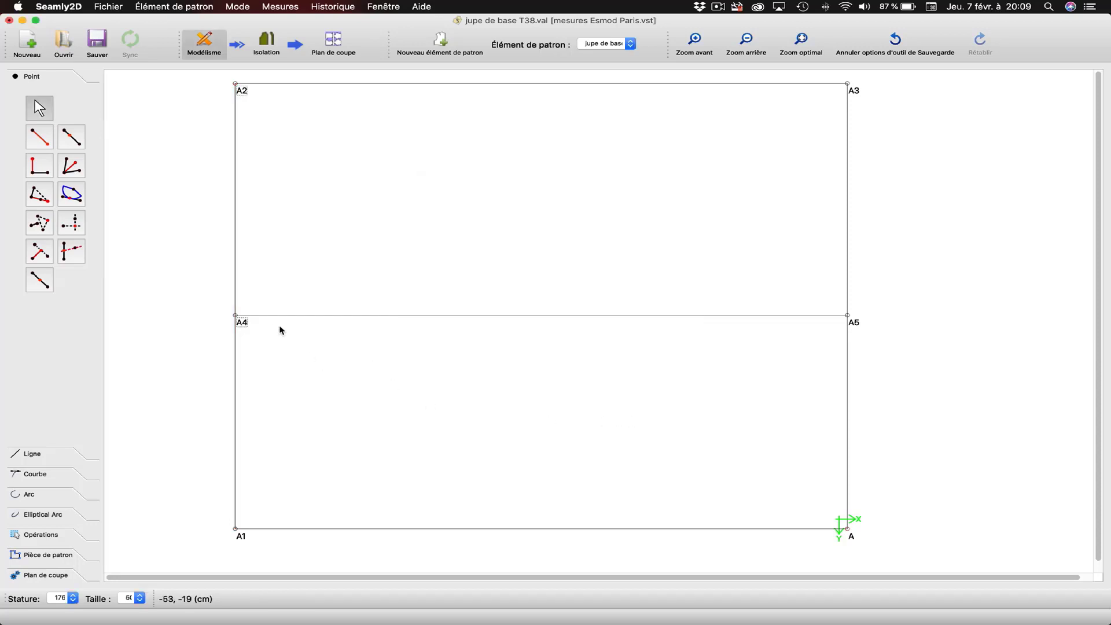
Check the length formula in point A4's options and close them.
right_click(244, 328)
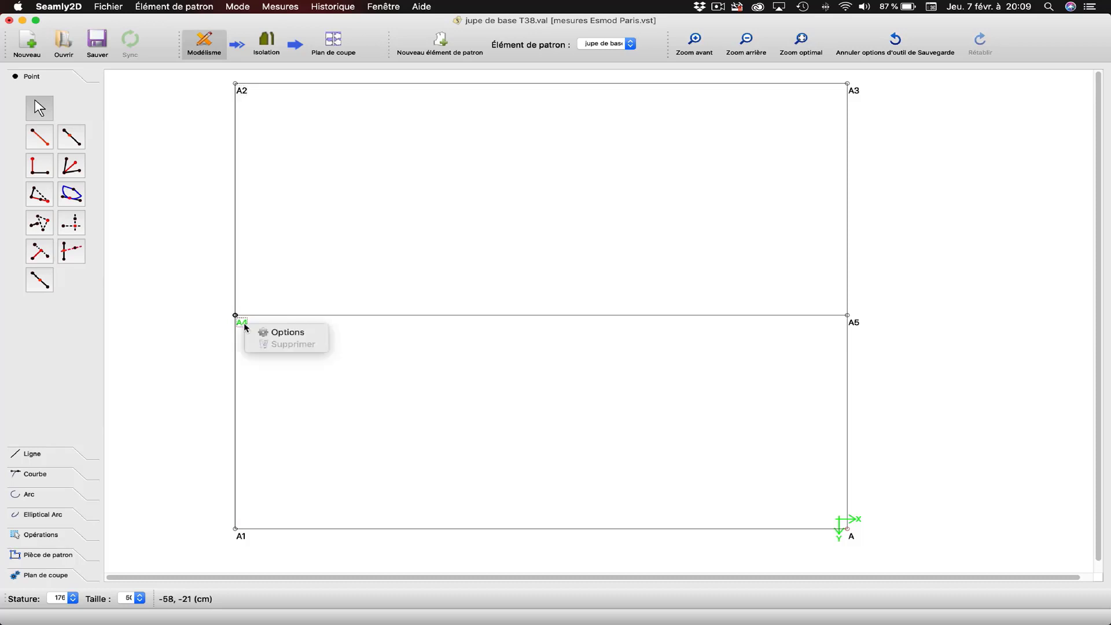
click(276, 330)
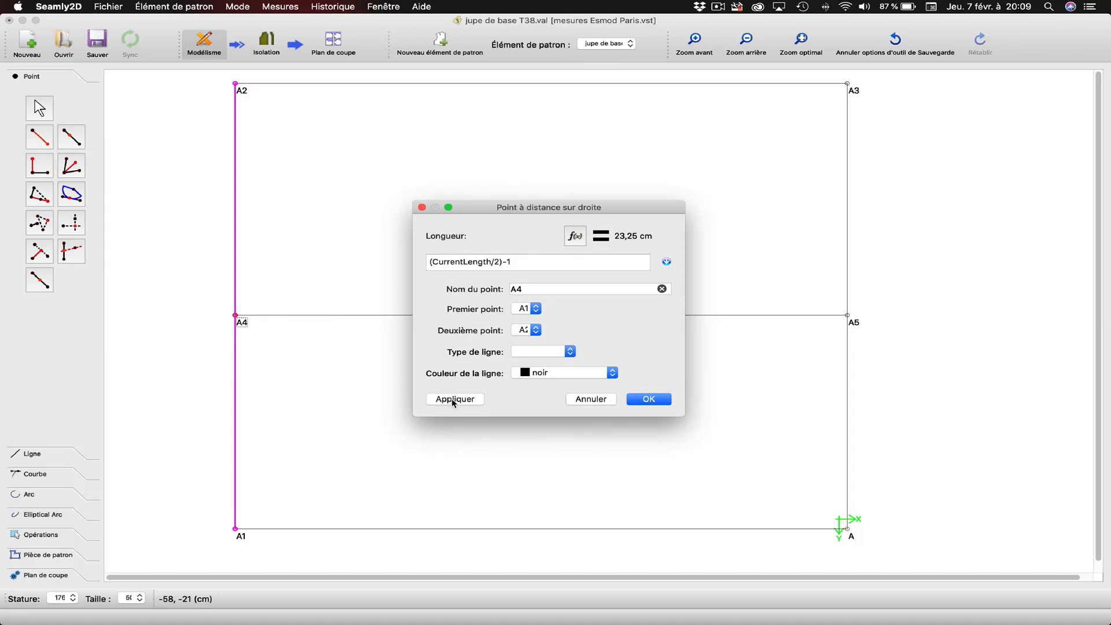
click(662, 399)
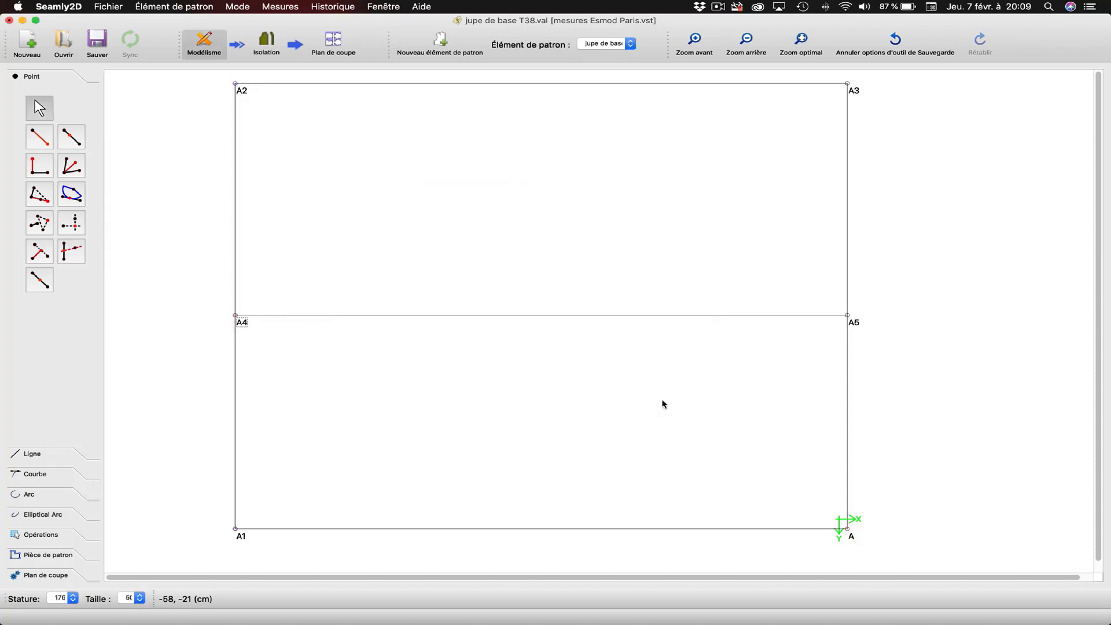